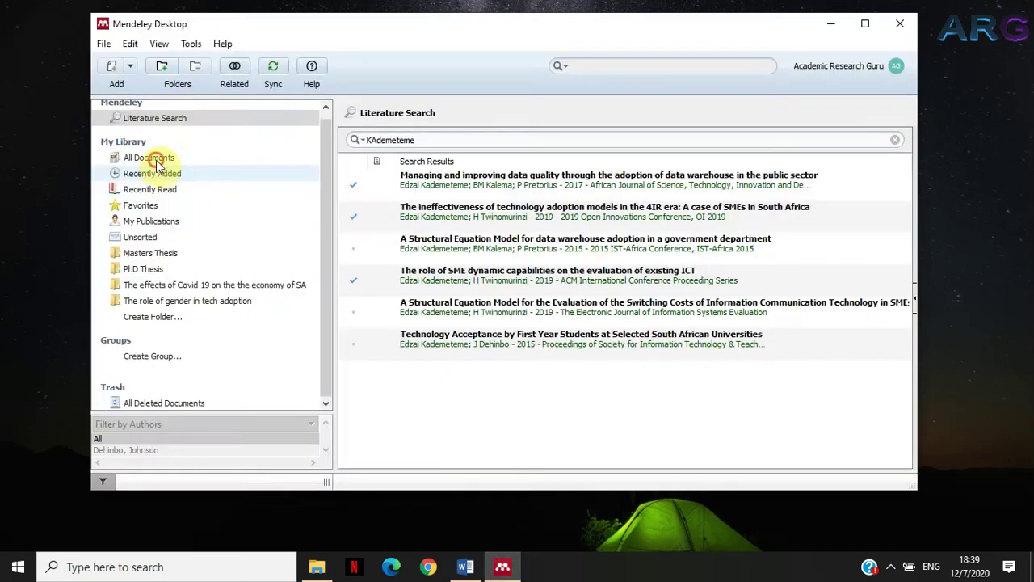
# - List all 7 library documents, select both 2019 Kademeteme & Twinomurinzi papers, then return to Word
pyautogui.click(152, 158)
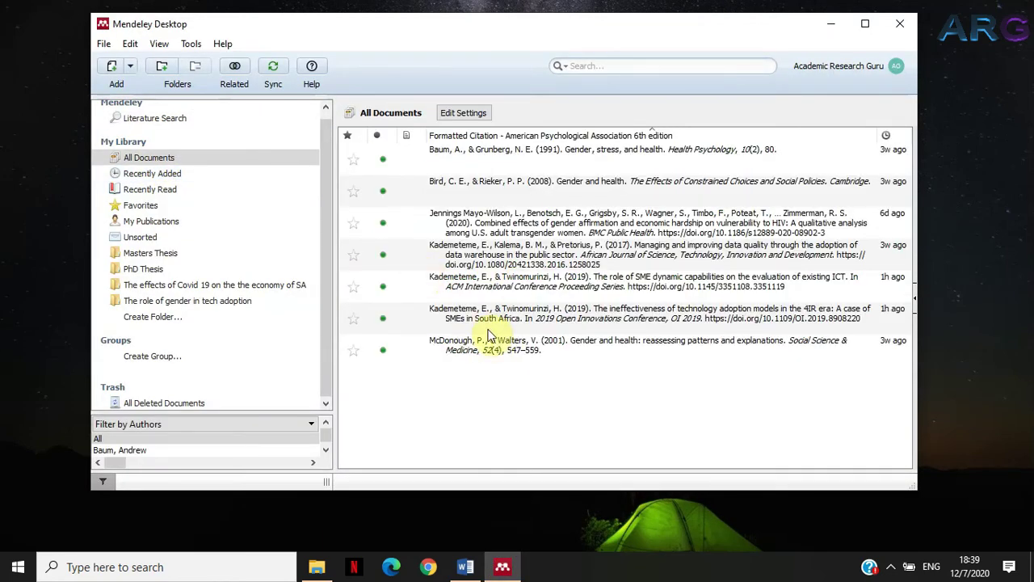
pyautogui.click(493, 319)
pyautogui.keyDown('ctrl'); pyautogui.click(507, 284); pyautogui.keyUp('ctrl')
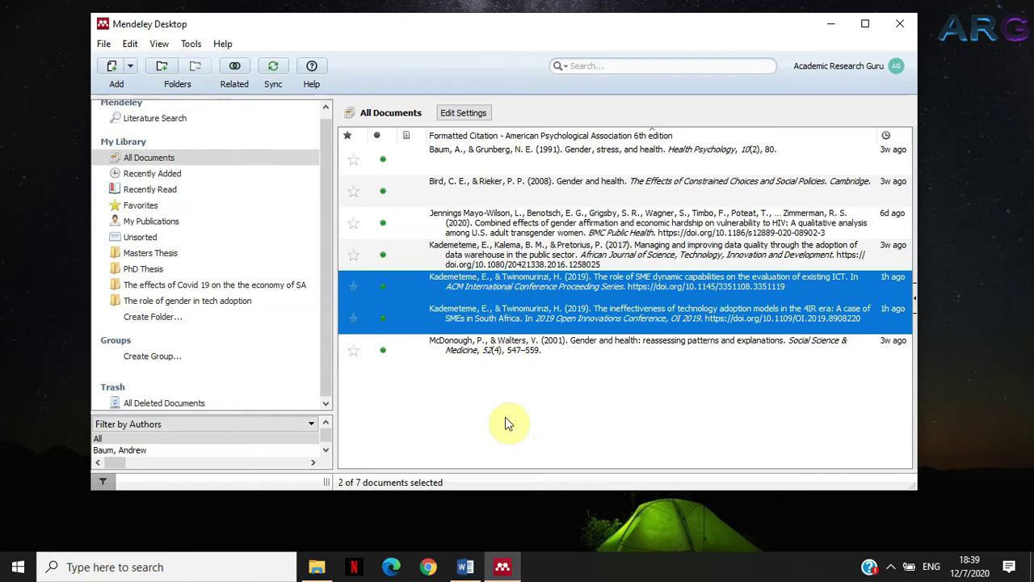
pyautogui.click(465, 566)
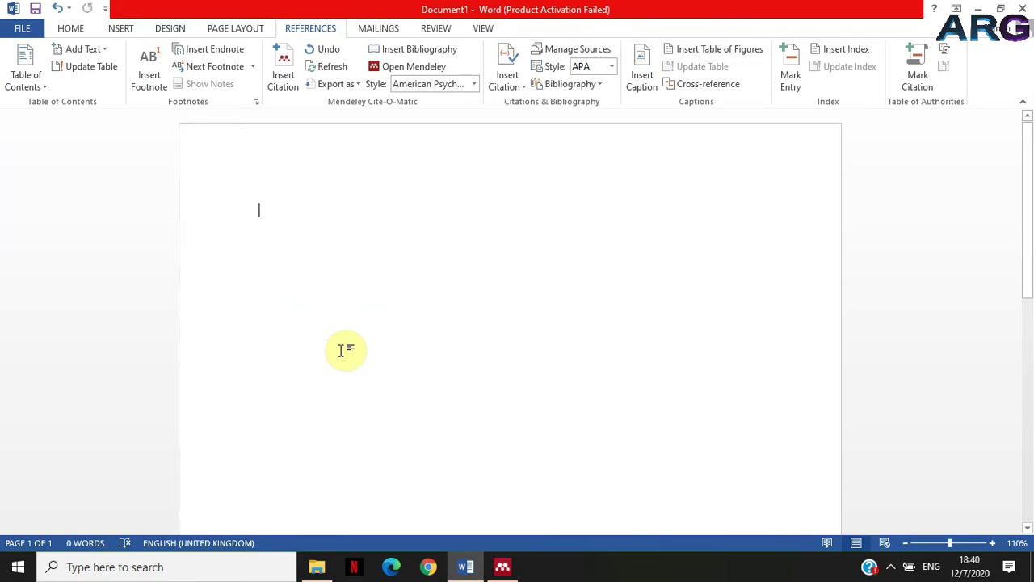
# - Type 'History of computers' followed by a row of asterisks at the top of the document
pyautogui.write('Histiry of')
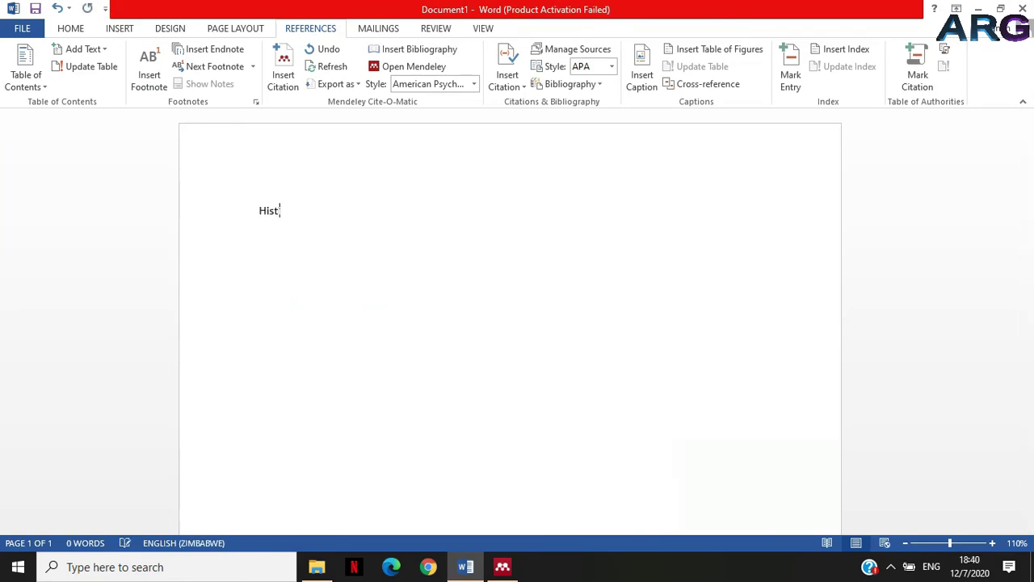
pyautogui.press('BackSpace')
pyautogui.press('BackSpace')
pyautogui.press('BackSpace')
pyautogui.press('BackSpace')
pyautogui.press('BackSpace')
pyautogui.press('BackSpace')
pyautogui.press('BackSpace')
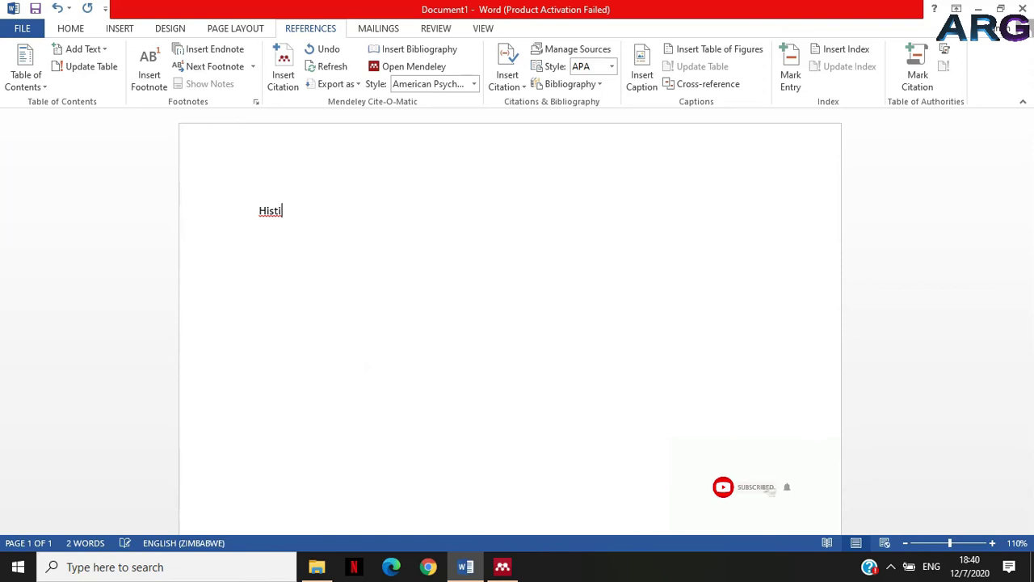
pyautogui.write('ory of compute')
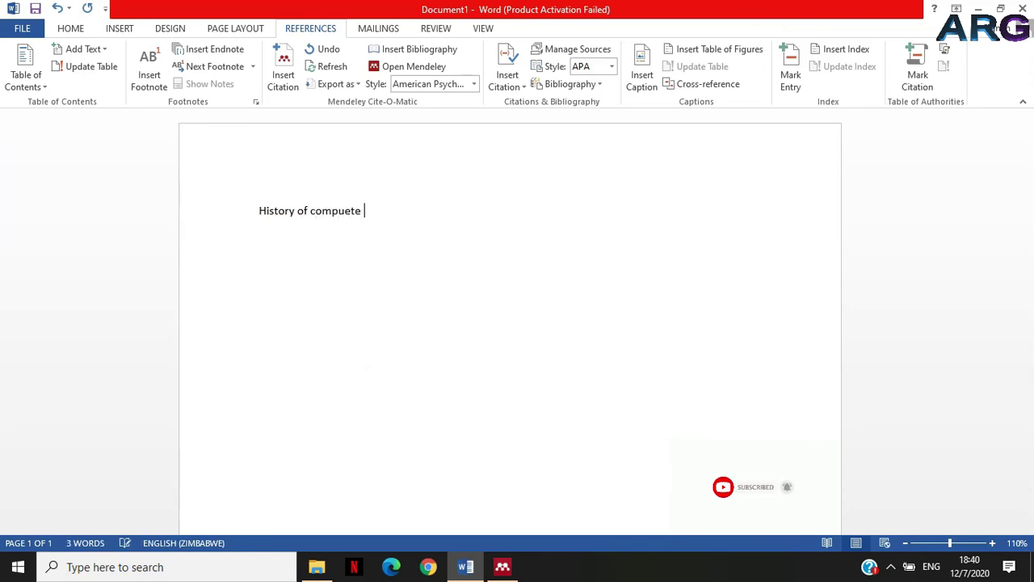
pyautogui.press('BackSpace')
pyautogui.press('BackSpace')
pyautogui.press('BackSpace')
pyautogui.press('BackSpace')
pyautogui.write('ters')
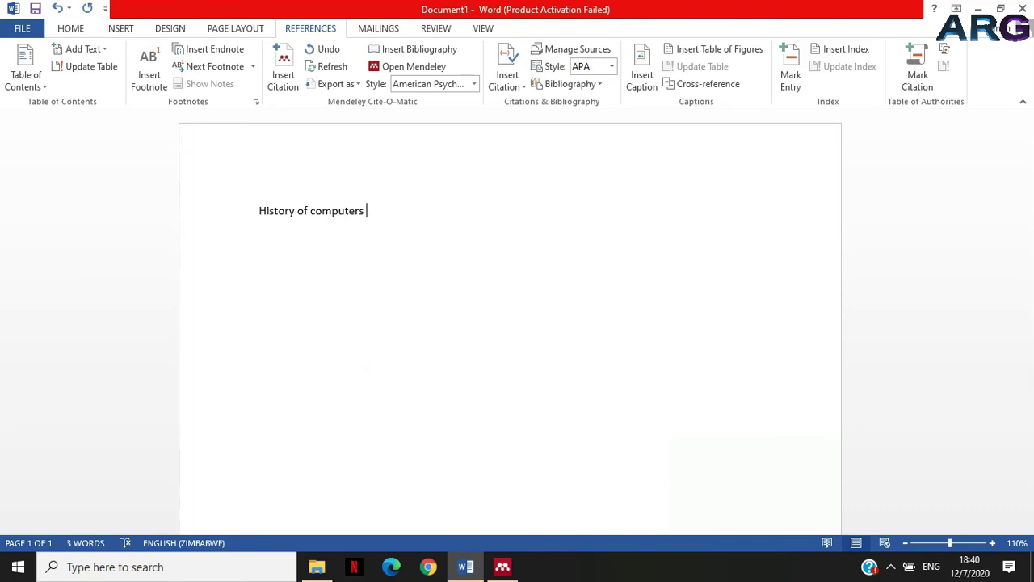
pyautogui.write(' *********')
# - Cite both 2019 Kademeteme papers in APA as (Kademeteme & Twinomurinzi, 2019a, 2019b)
pyautogui.click(283, 81)
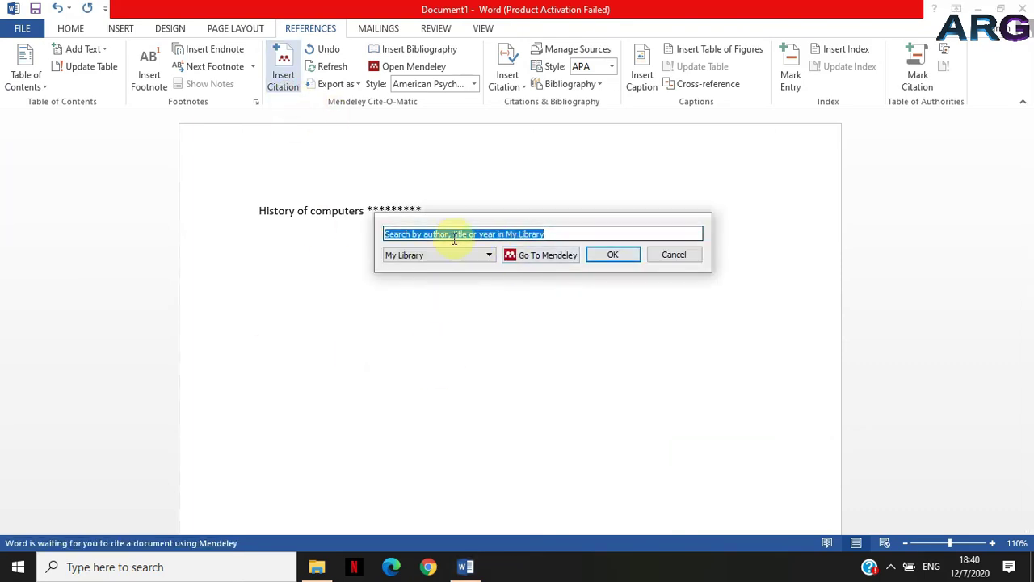
pyautogui.write('Kade')
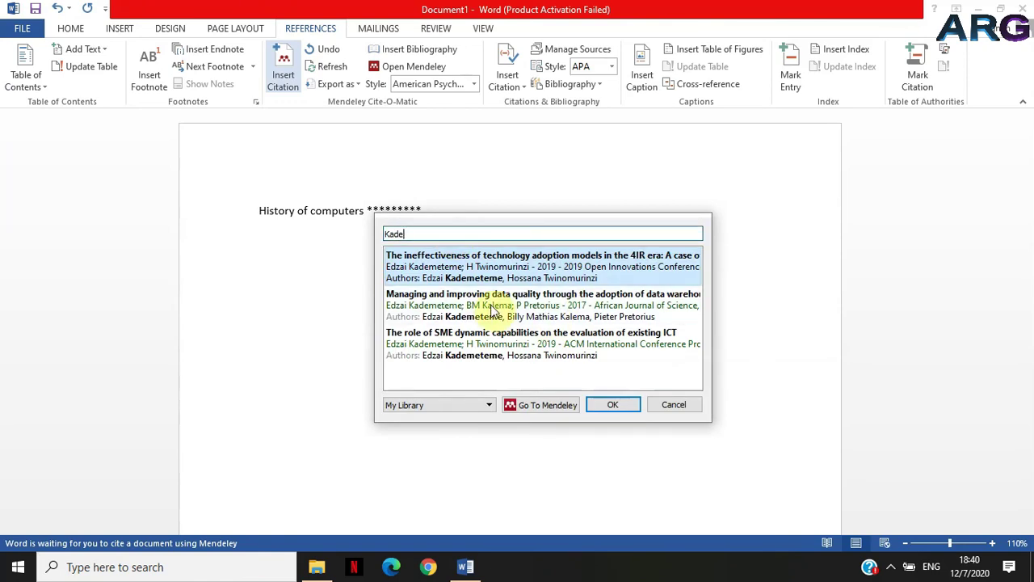
pyautogui.click(548, 268)
pyautogui.write('kade')
pyautogui.click(543, 335)
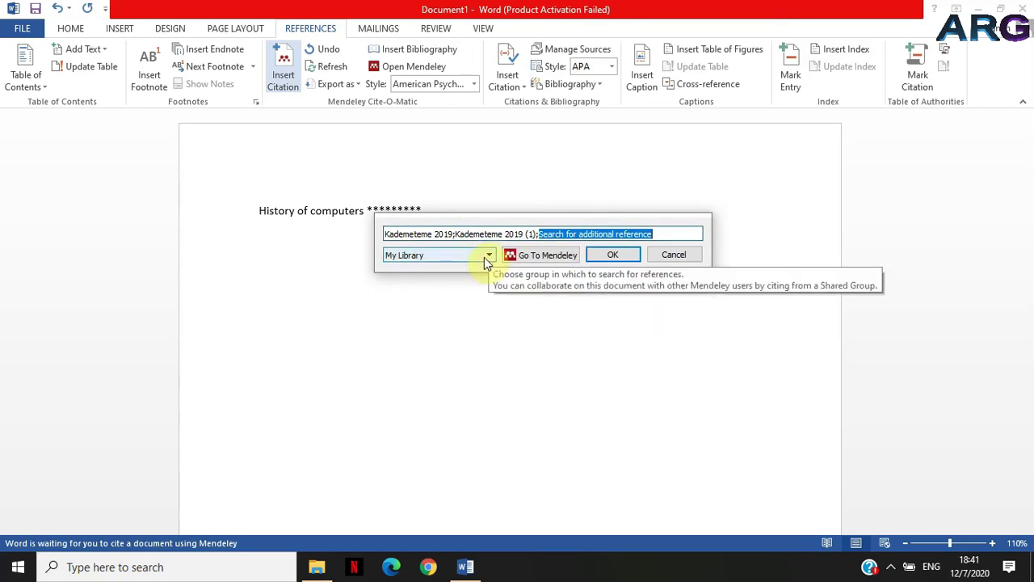
pyautogui.click(615, 260)
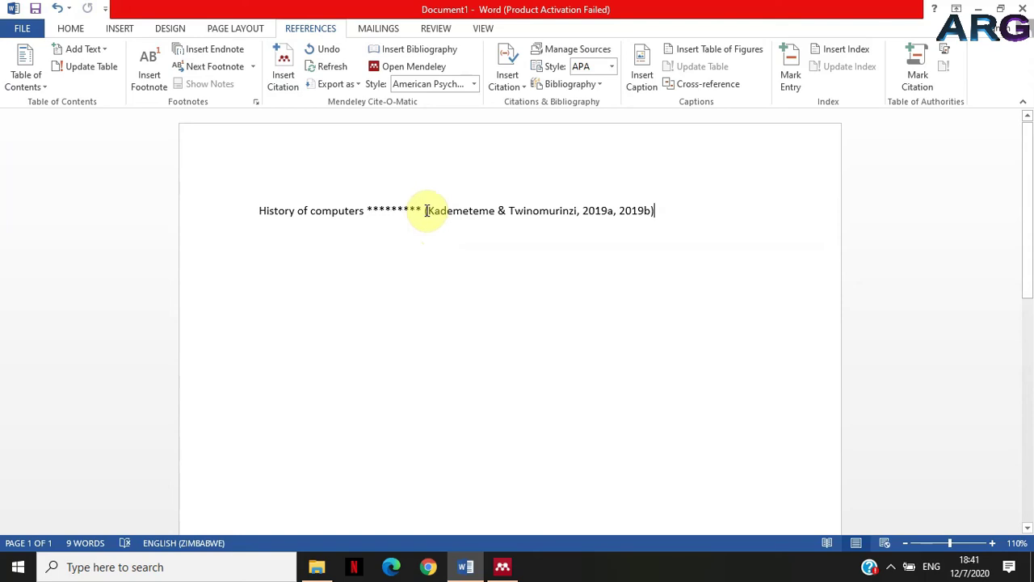
# - Add a full stop after the citation and begin typing the next line
pyautogui.moveTo(416, 209); pyautogui.dragTo(630, 202)
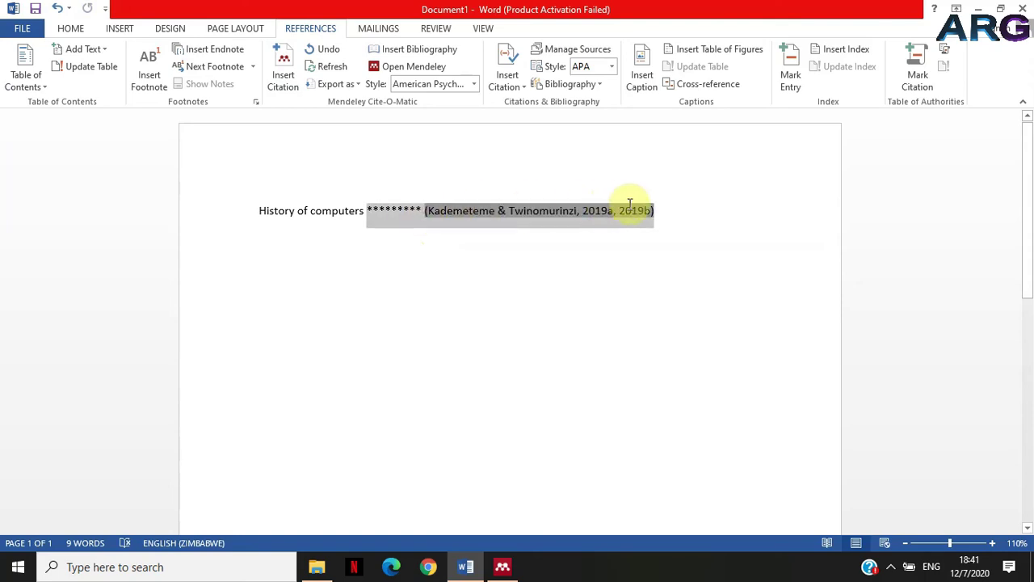
pyautogui.click(601, 210)
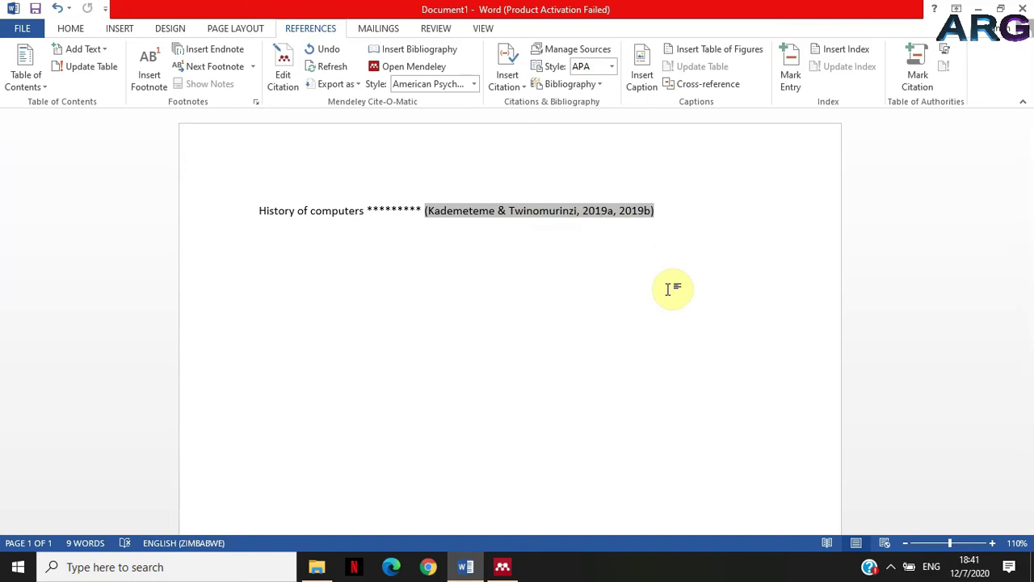
pyautogui.click(670, 209)
pyautogui.write('.')
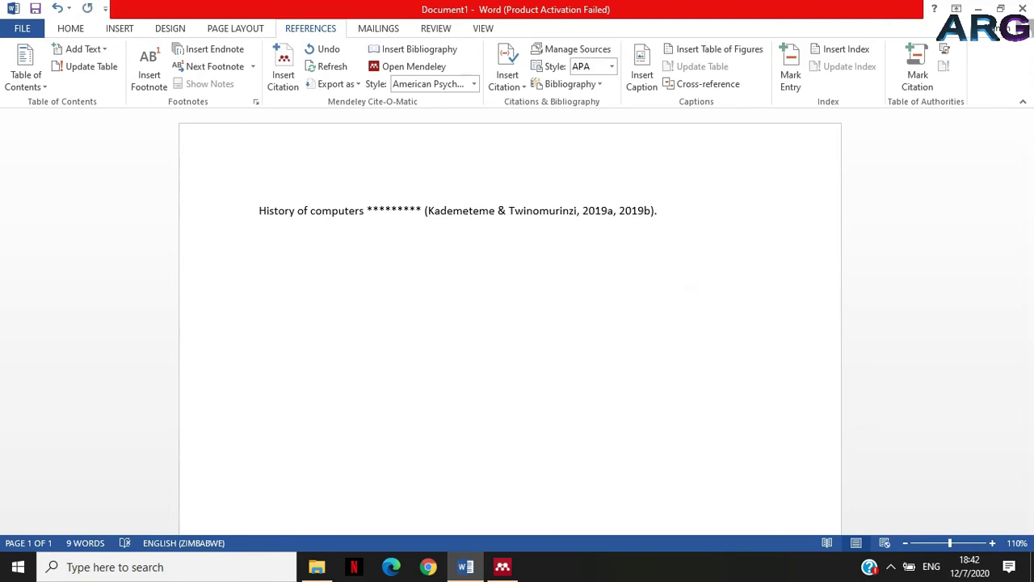
pyautogui.write('coerd')
# - Correct the word to 'According' and select the author names inside the first citation
pyautogui.press('BackSpace')
pyautogui.press('BackSpace')
pyautogui.press('BackSpace')
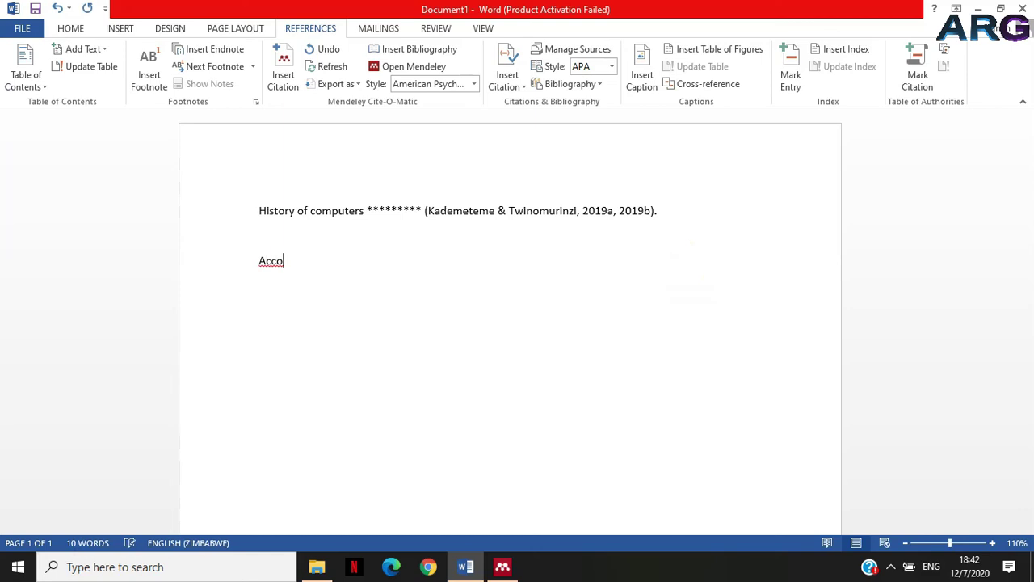
pyautogui.write('rding')
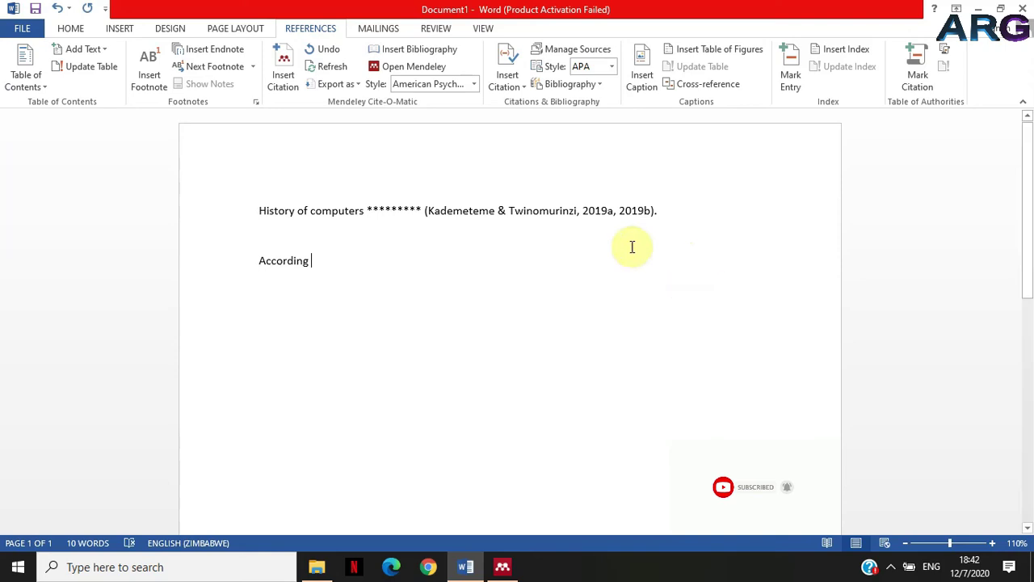
pyautogui.click(426, 209)
pyautogui.moveTo(444, 210); pyautogui.dragTo(580, 208)
pyautogui.hotkey('ctrl', 'c')
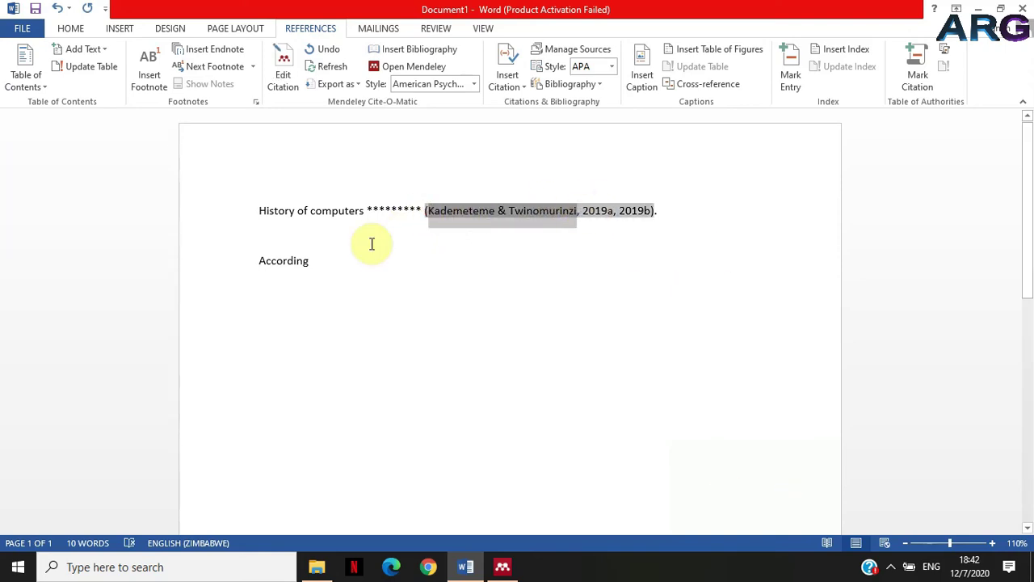
pyautogui.click(334, 261)
# - After 'According', cite both 2019 papers with authors suppressed, giving (2019a, 2019b)
pyautogui.click(280, 77)
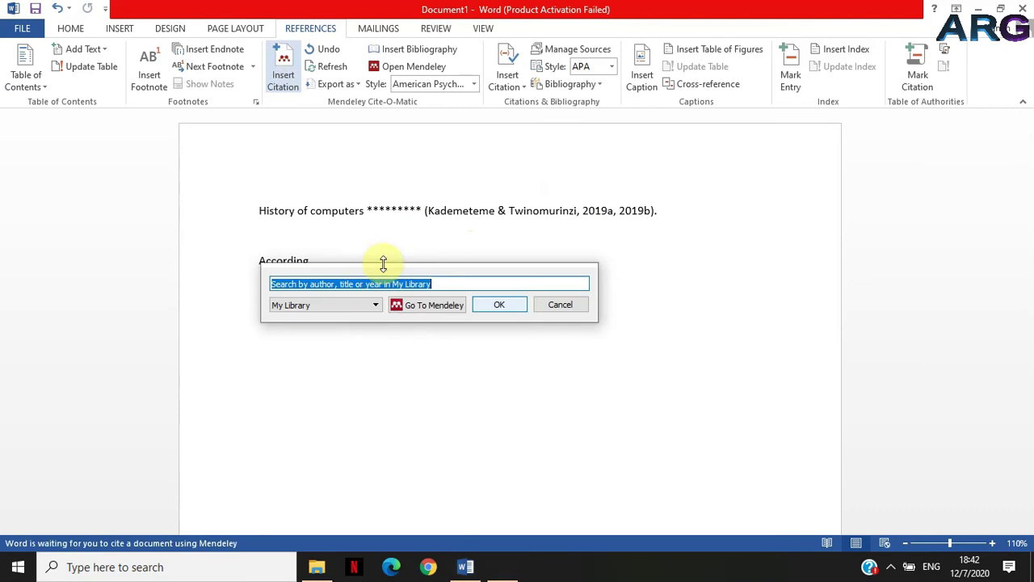
pyautogui.write('kade')
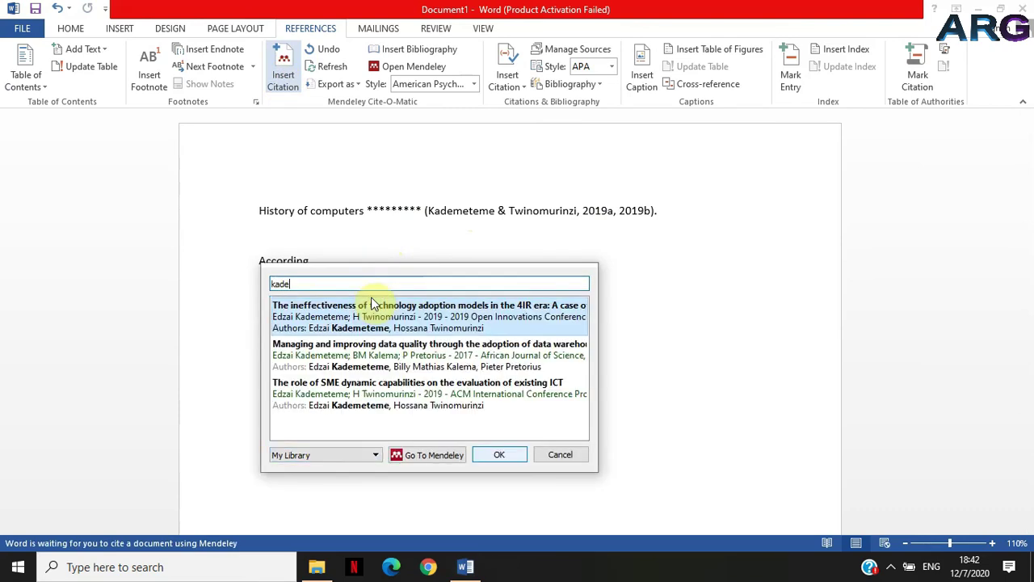
pyautogui.click(408, 315)
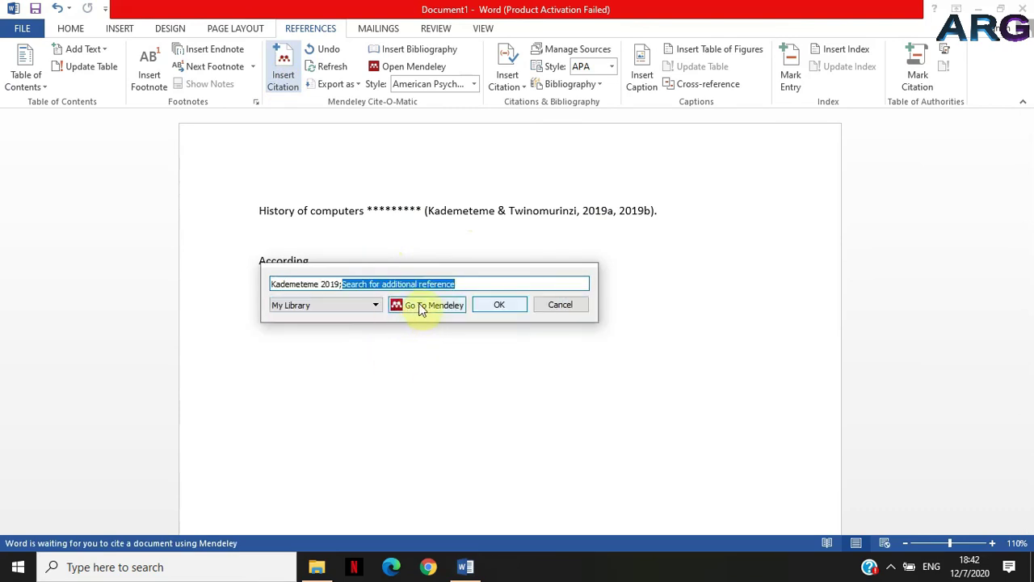
pyautogui.write('kad')
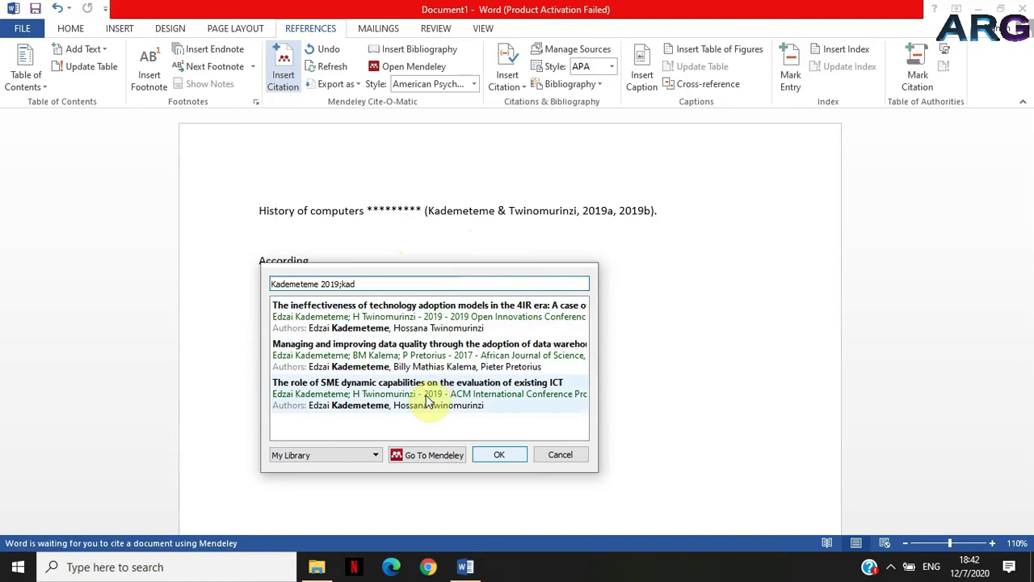
pyautogui.click(426, 395)
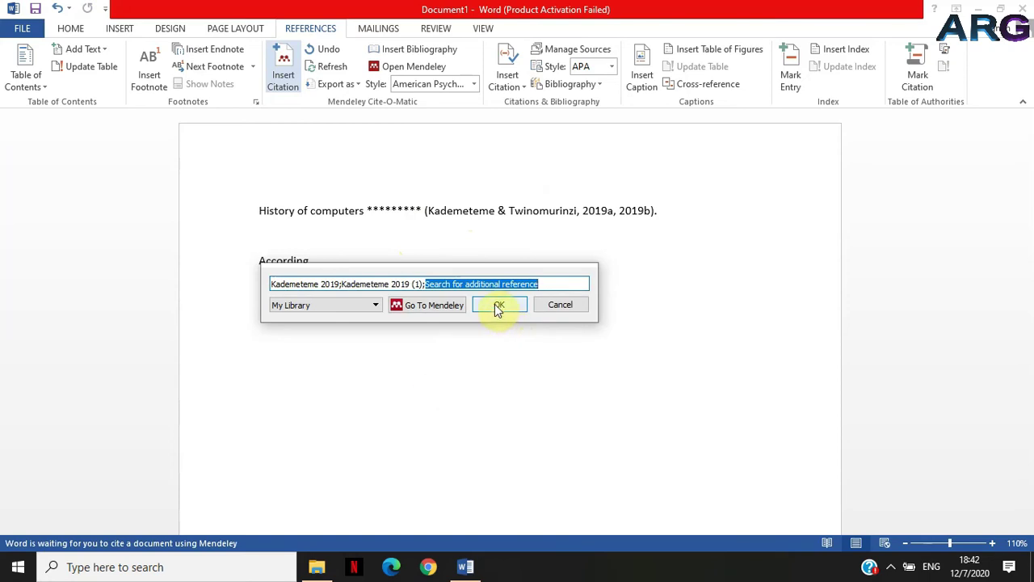
pyautogui.click(315, 283)
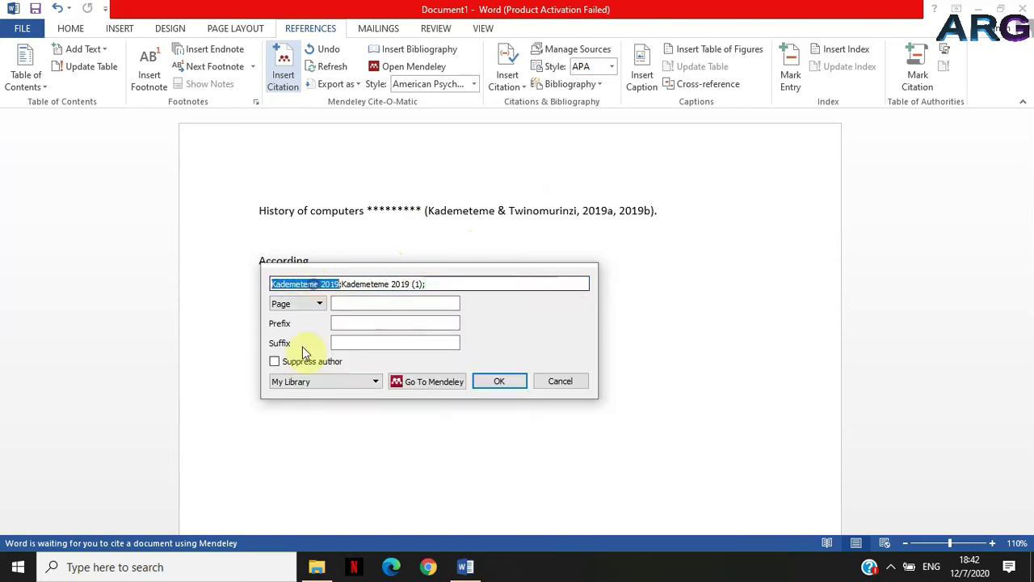
pyautogui.click(274, 362)
pyautogui.click(375, 283)
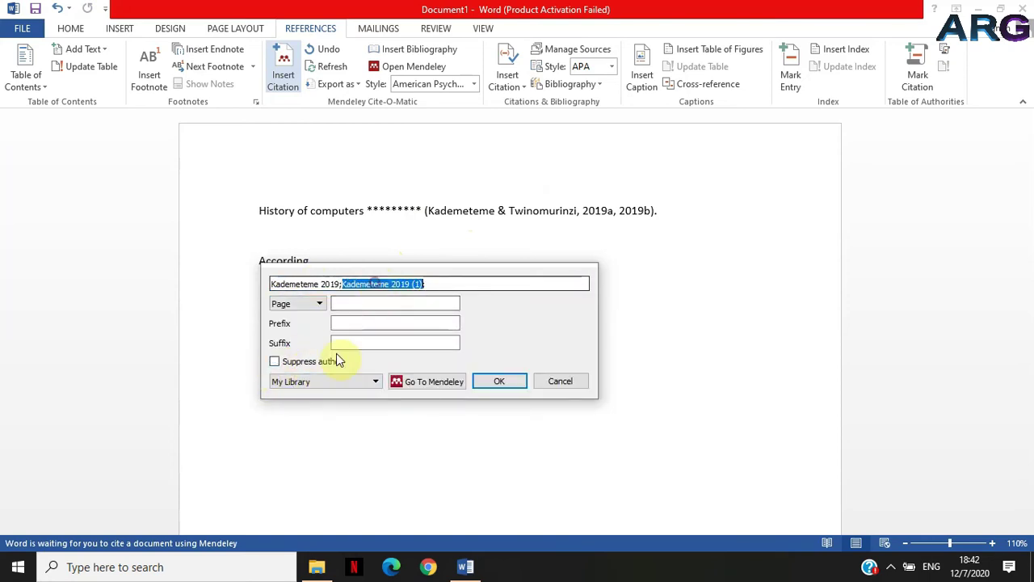
pyautogui.click(274, 362)
pyautogui.click(498, 381)
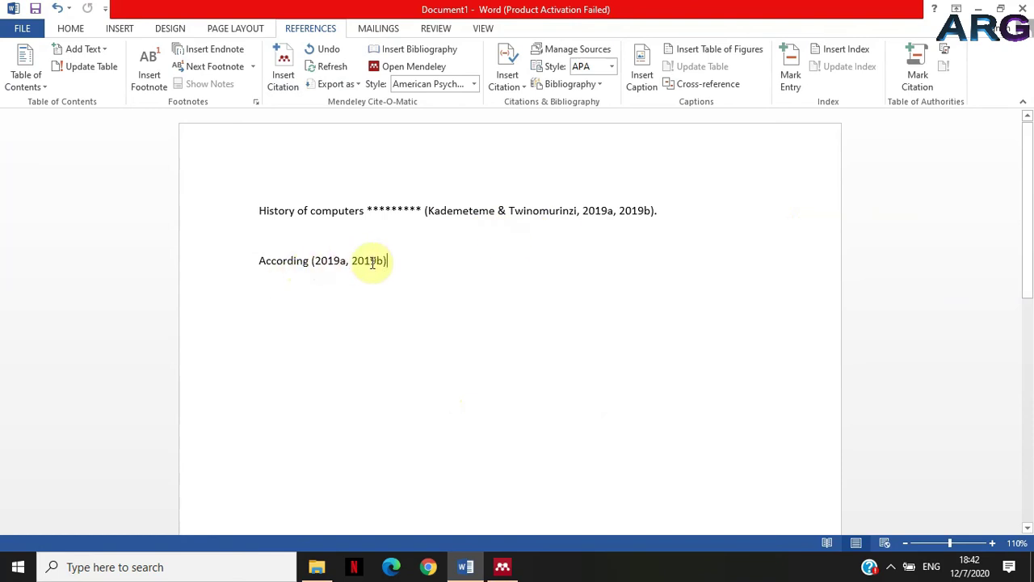
# - Paste 'Kademeteme & Twinomurinzi' before the years, add 'they said that *****.' and start a paragraph
pyautogui.click(312, 264)
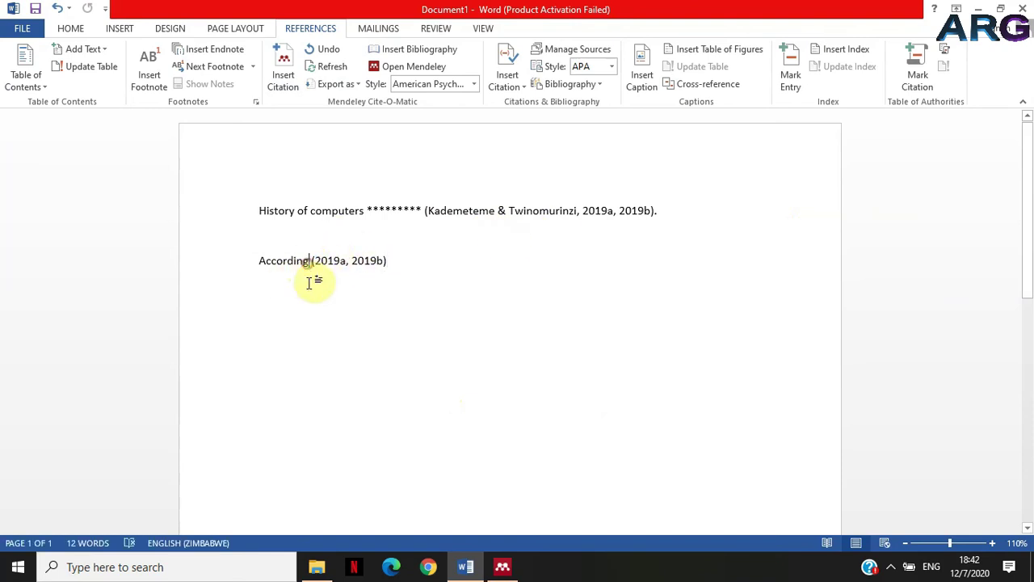
pyautogui.hotkey('ctrl', 'v')
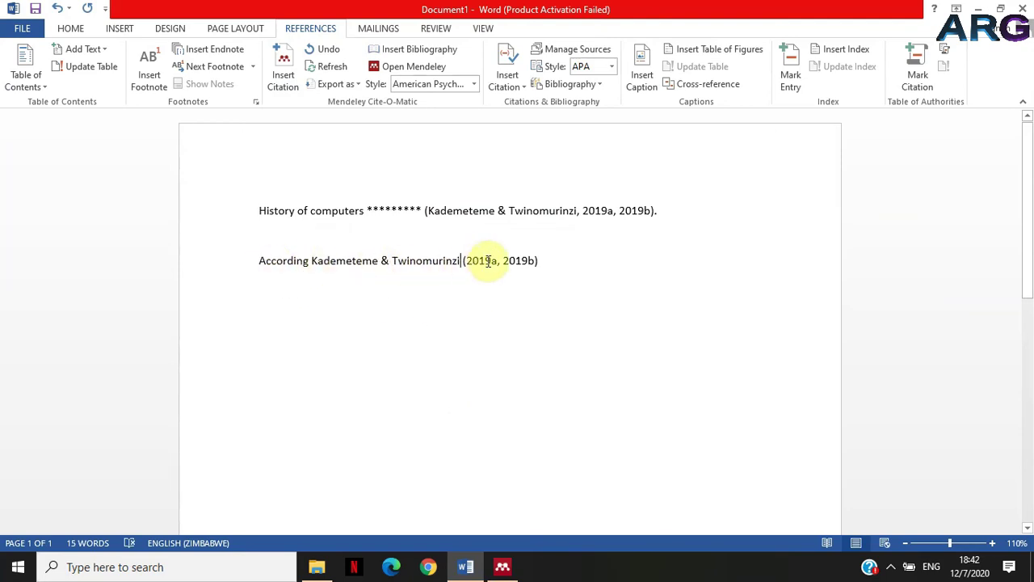
pyautogui.click(541, 260)
pyautogui.write('they sa')
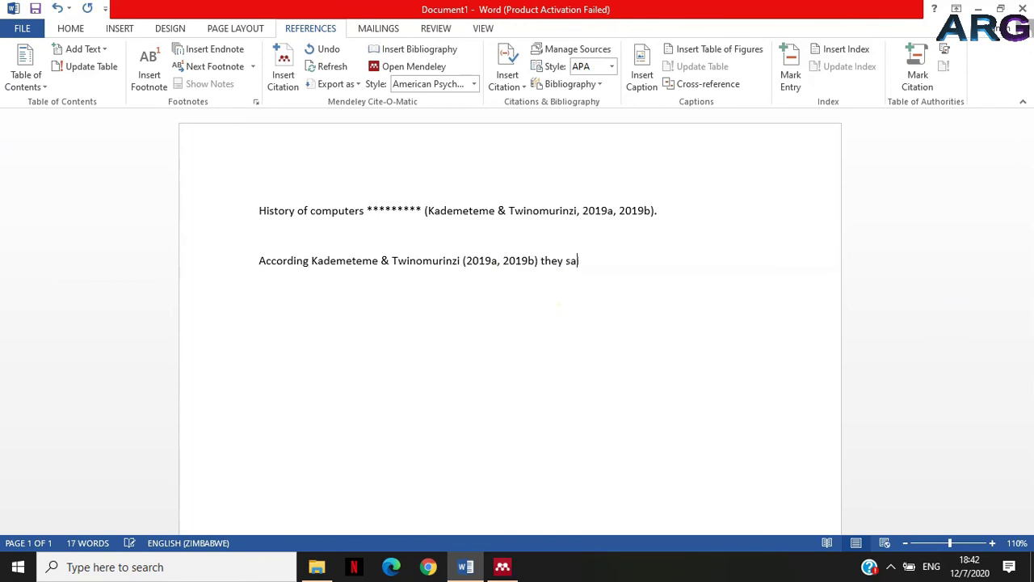
pyautogui.write('id (hat ****')
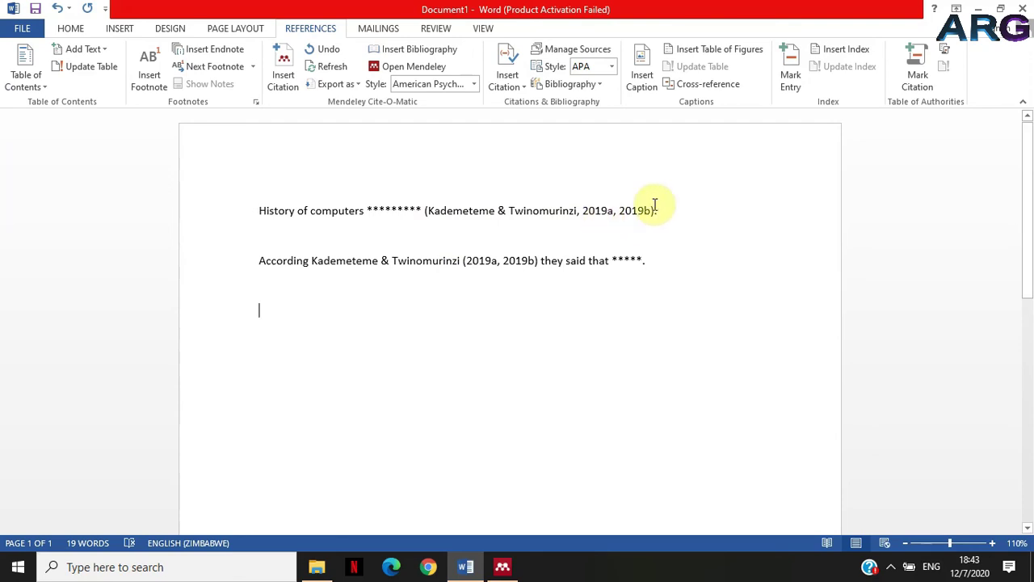
pyautogui.click(661, 262)
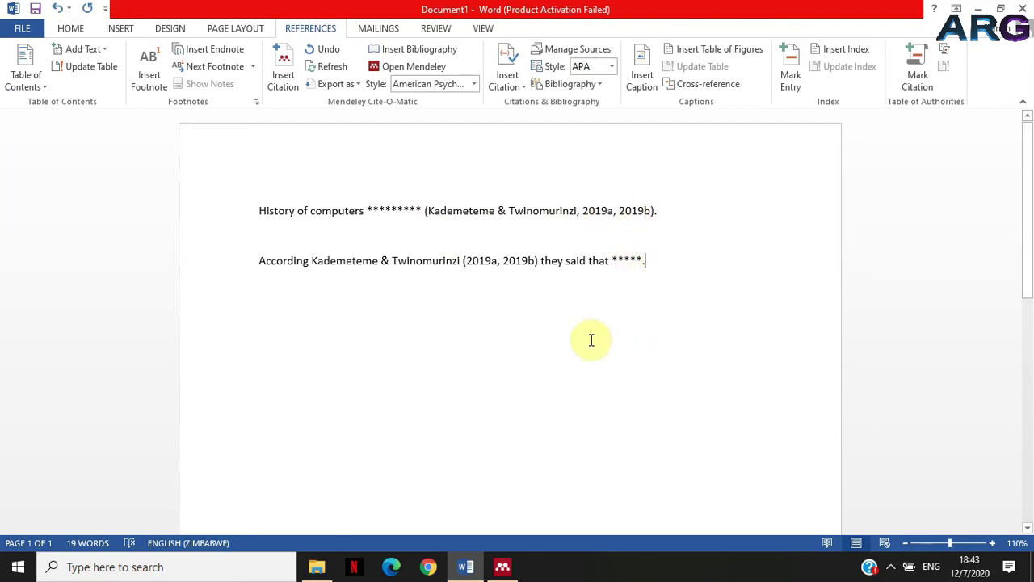
pyautogui.press('Return')
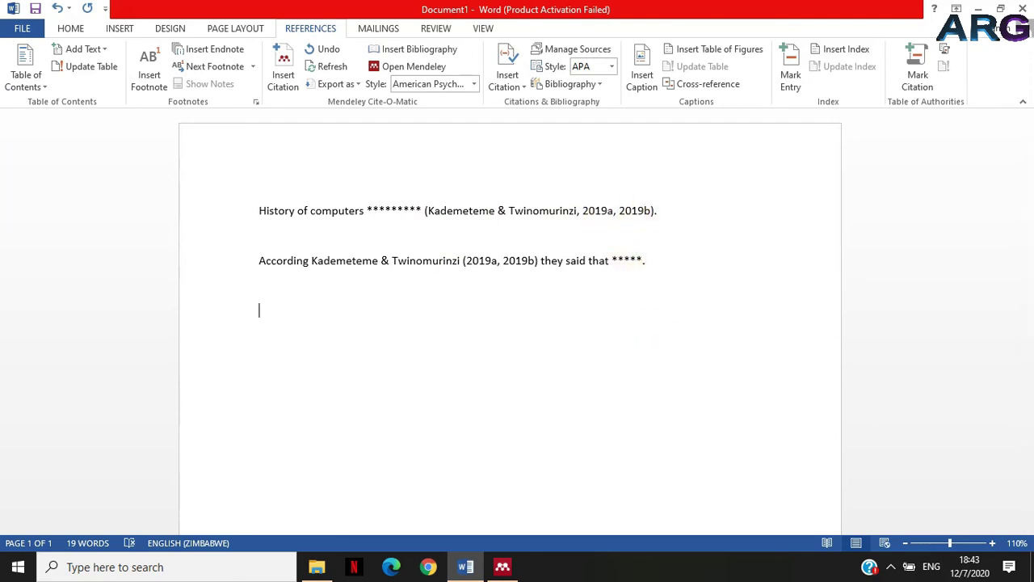
# - Via Mendeley Literature Search for Kademeteme, save the 2019 switching-costs Structural Equation Model paper
pyautogui.click(503, 567)
pyautogui.click(143, 118)
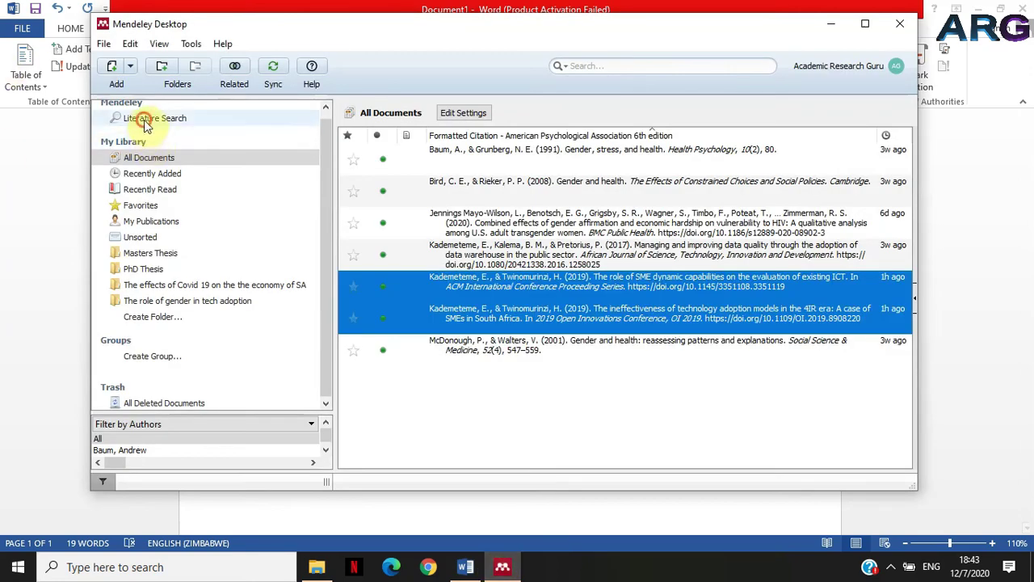
pyautogui.click(430, 140)
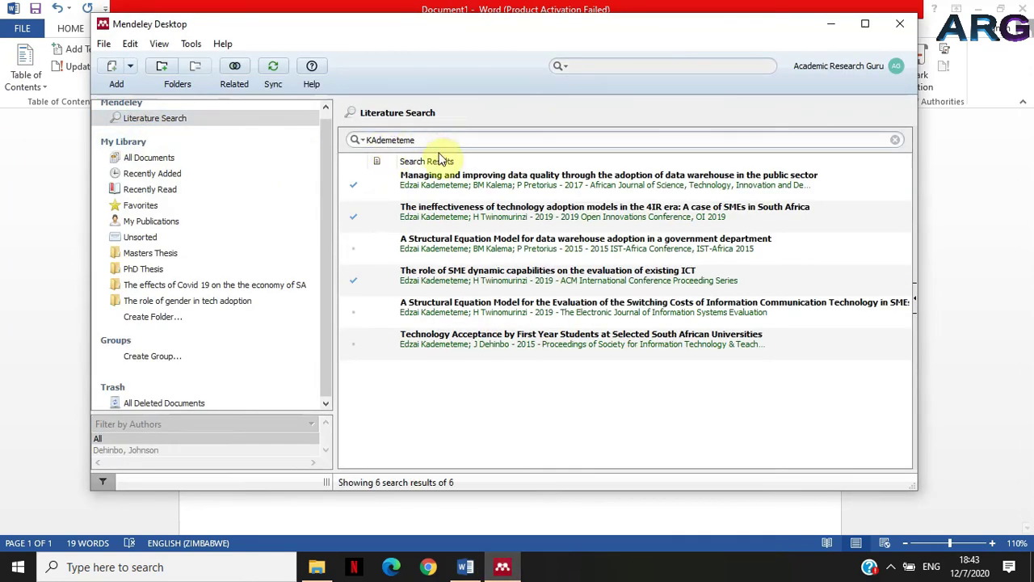
pyautogui.press('Return')
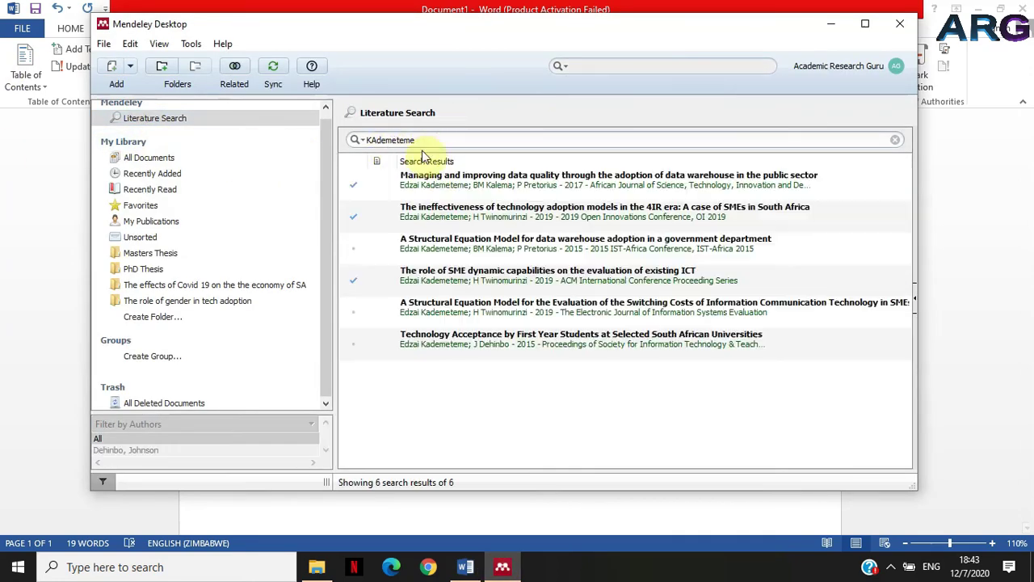
pyautogui.click(443, 318)
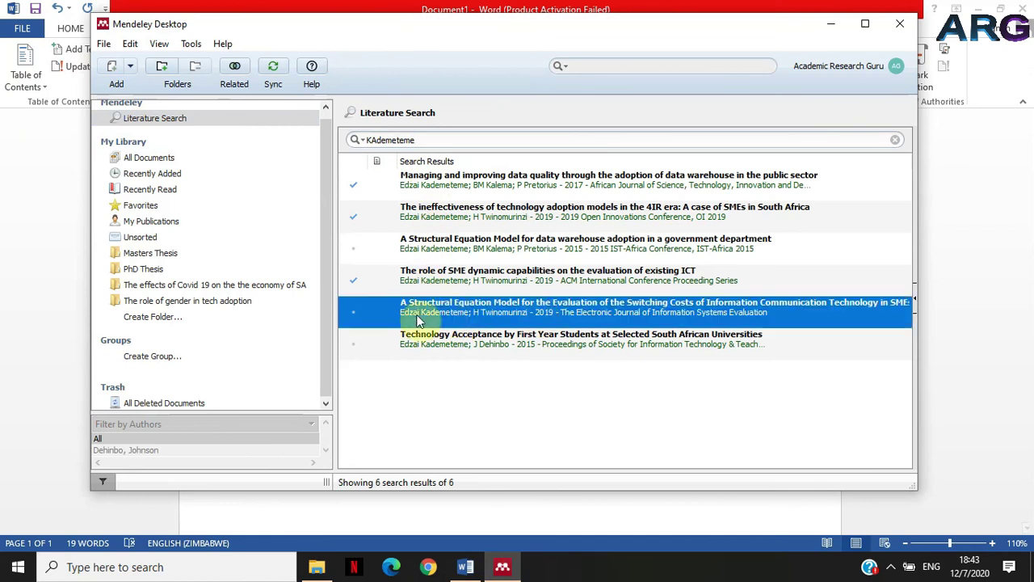
pyautogui.doubleClick(375, 311)
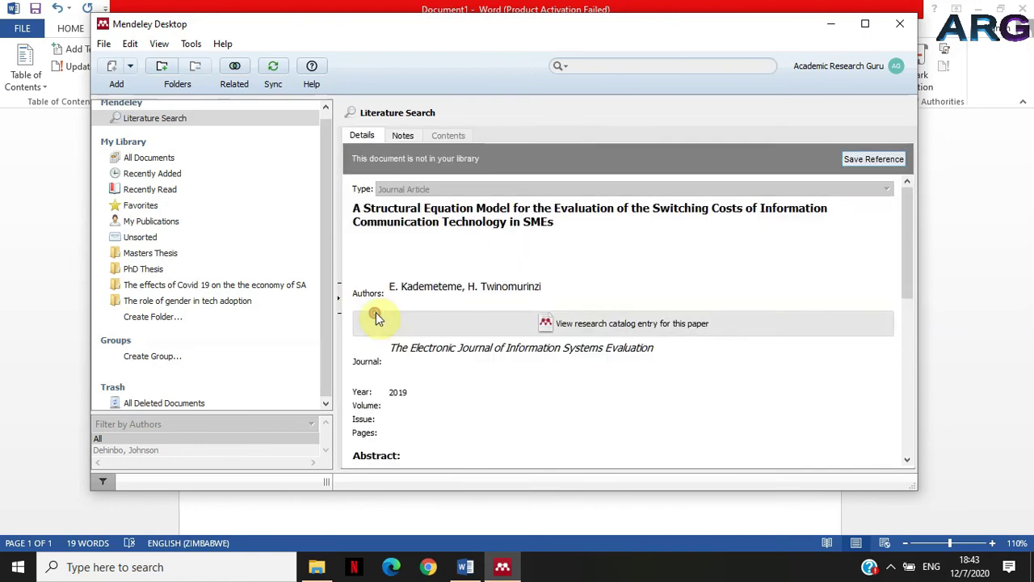
pyautogui.click(858, 158)
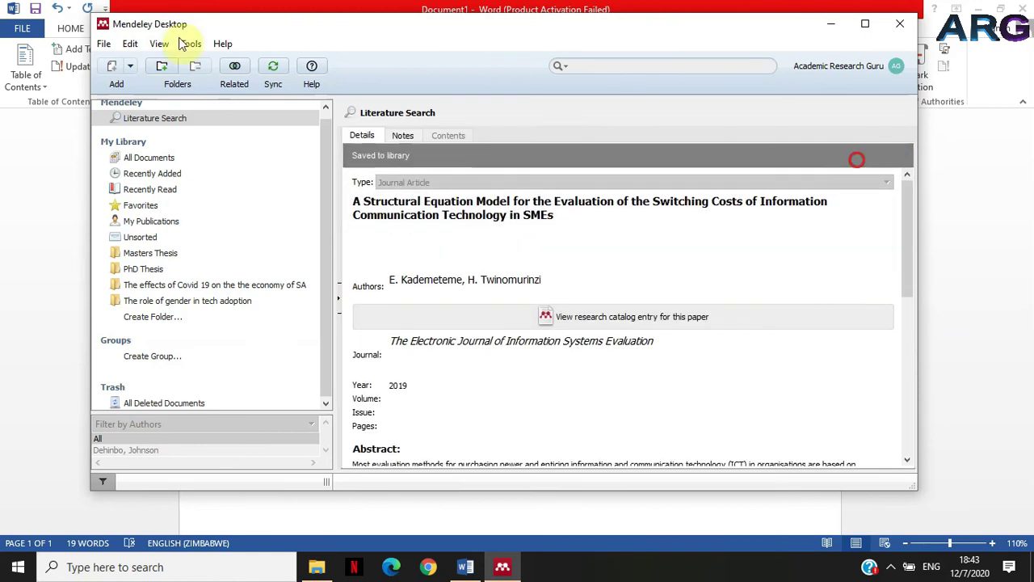
# - Hide the details panel, confirm the new paper in All Documents, and return to Word
pyautogui.click(159, 43)
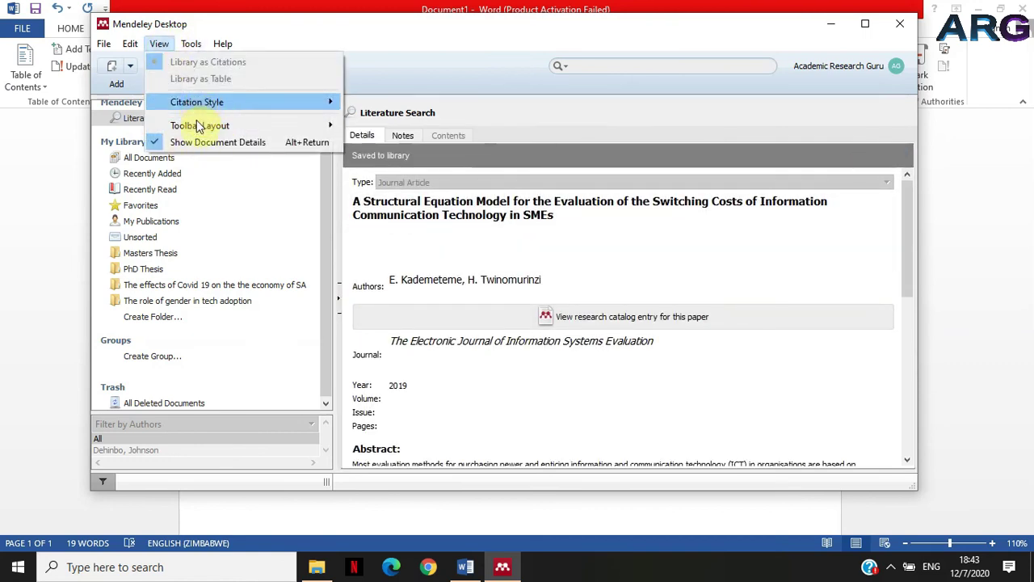
pyautogui.click(206, 142)
pyautogui.click(149, 158)
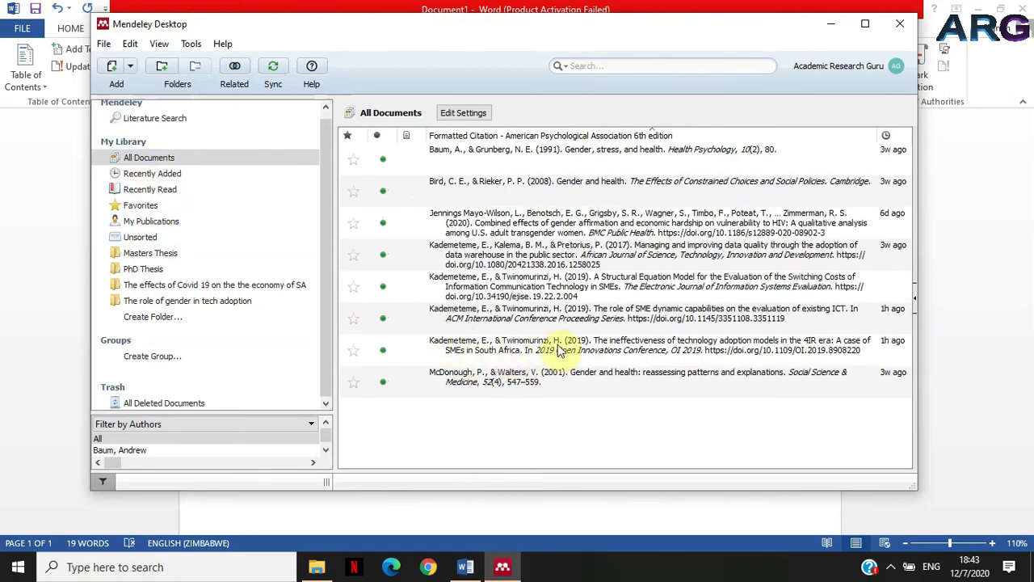
pyautogui.click(563, 295)
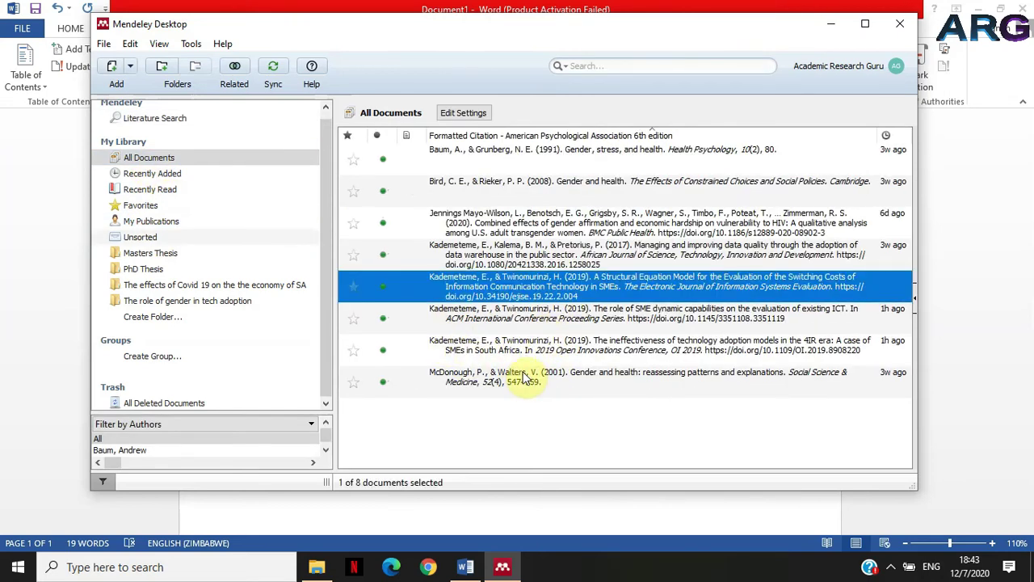
pyautogui.click(265, 518)
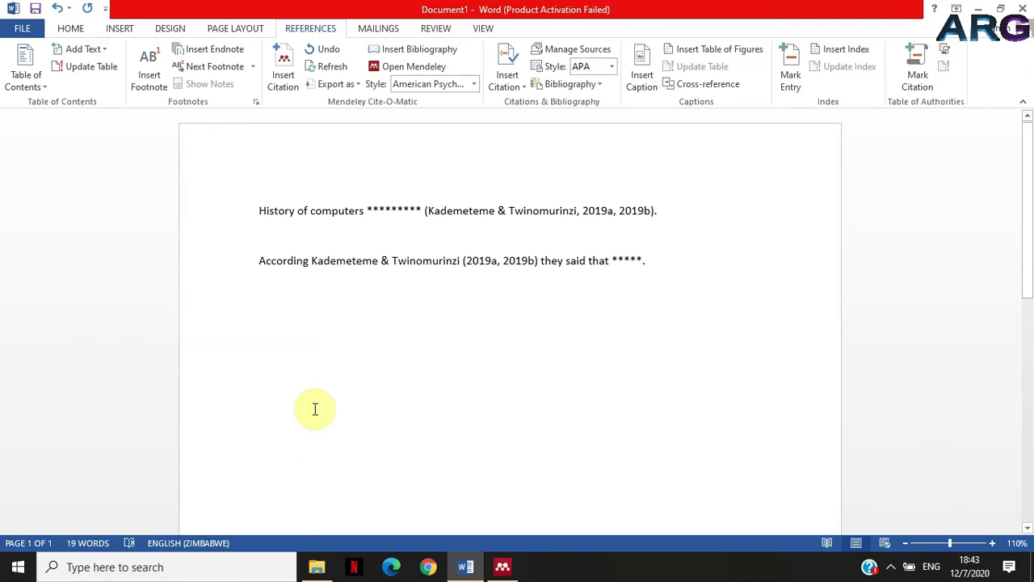
# - Cite all three 2019 Kademeteme papers together as (Kademeteme & Twinomurinzi, 2019b, 2019c, 2019a)
pyautogui.write('Ac')
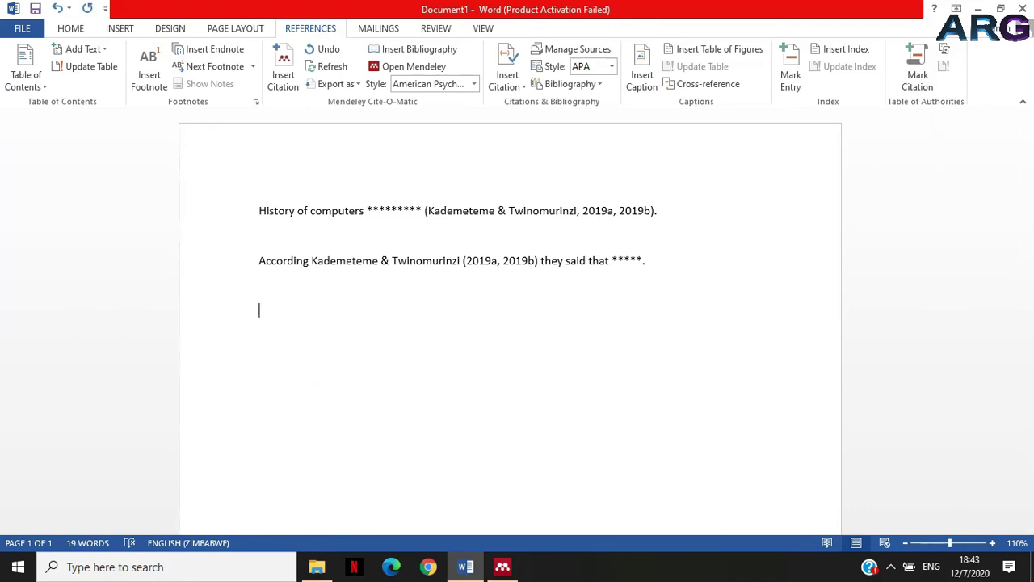
pyautogui.click(285, 77)
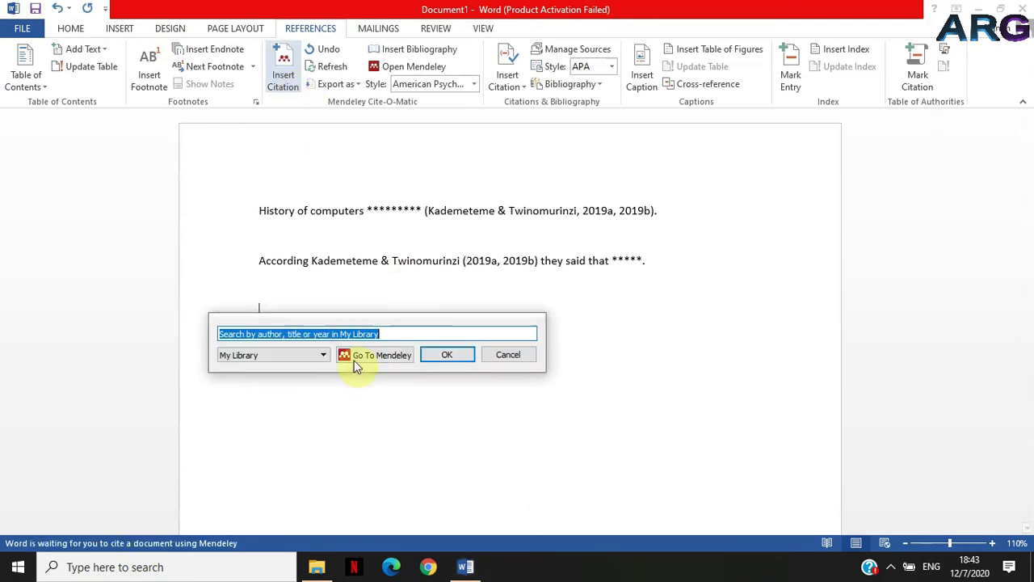
pyautogui.write('kade')
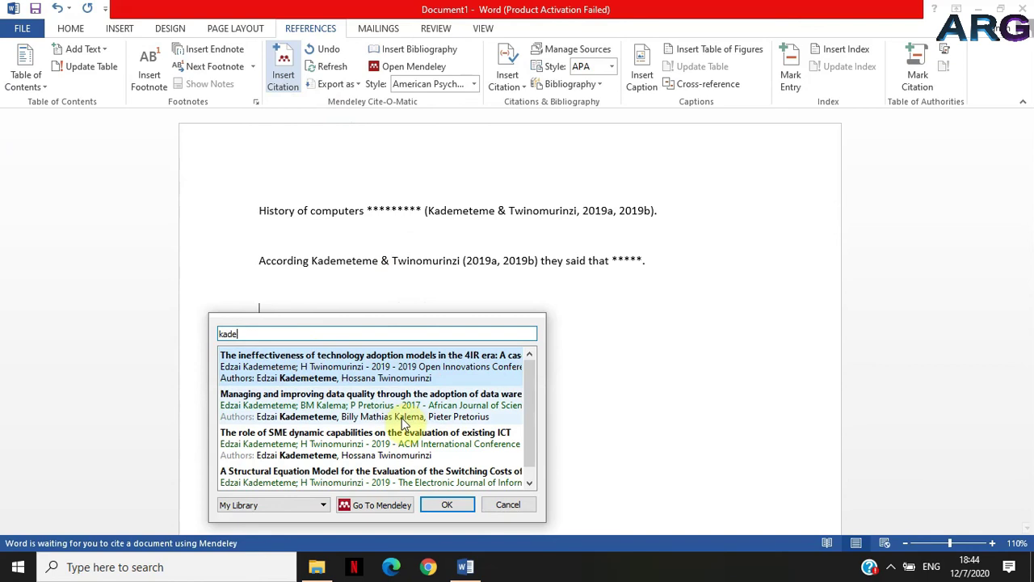
pyautogui.click(372, 375)
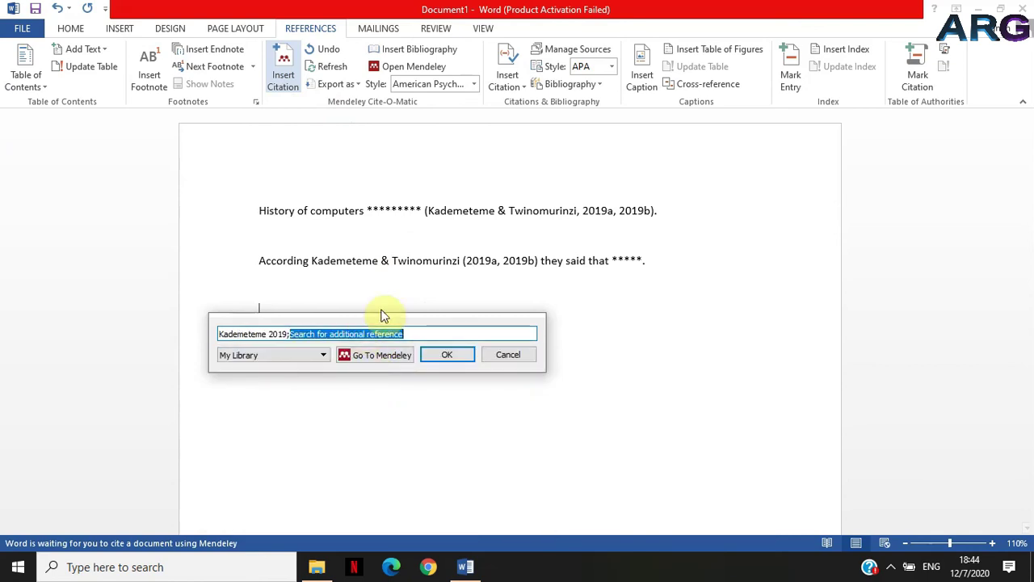
pyautogui.write('kade')
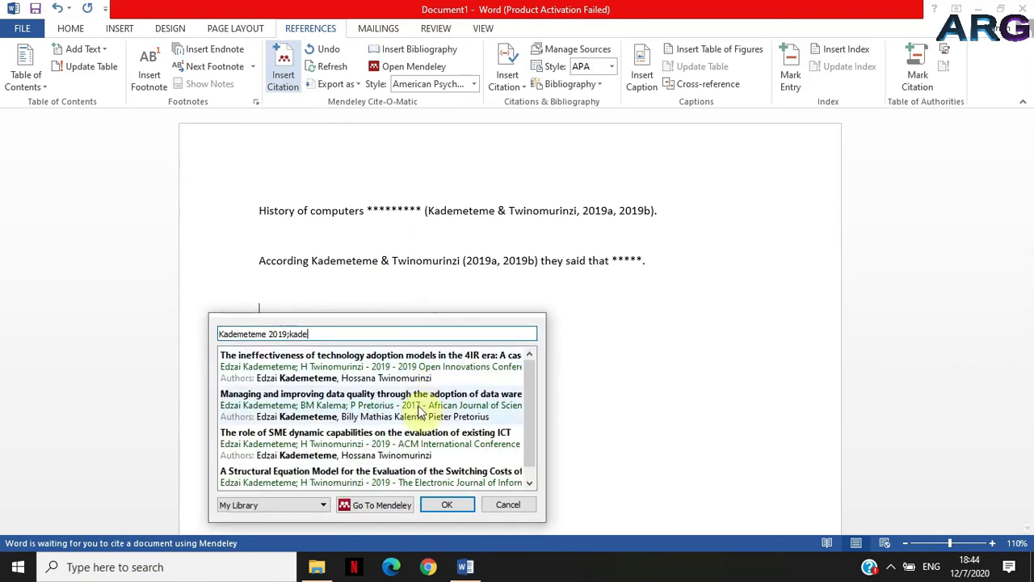
pyautogui.click(401, 453)
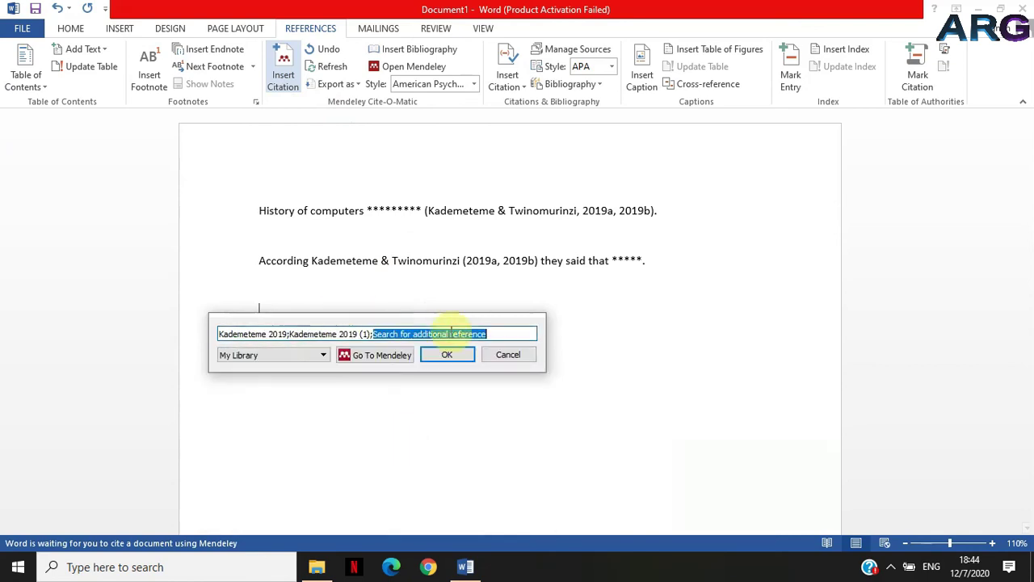
pyautogui.write('kade')
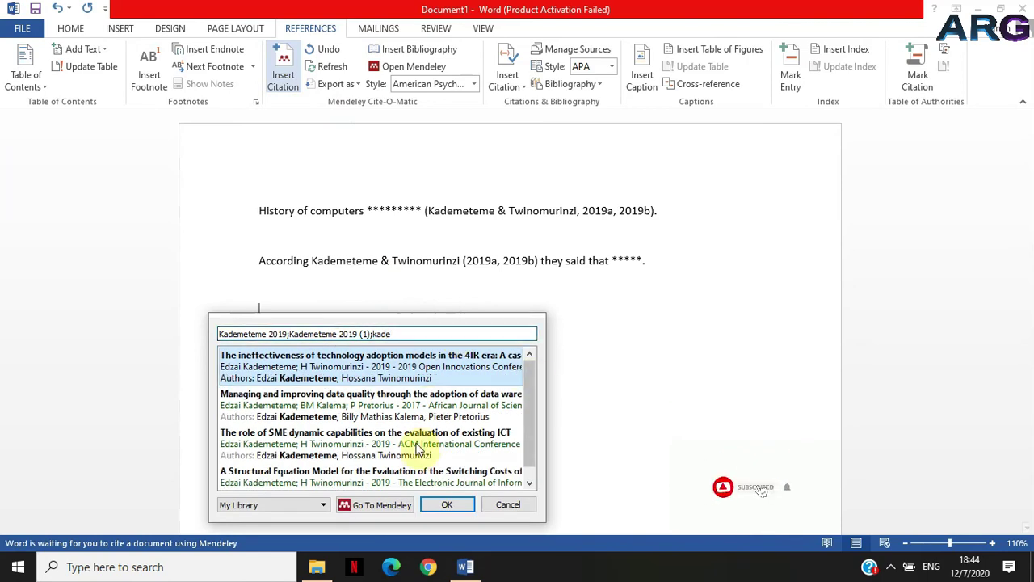
pyautogui.click(408, 485)
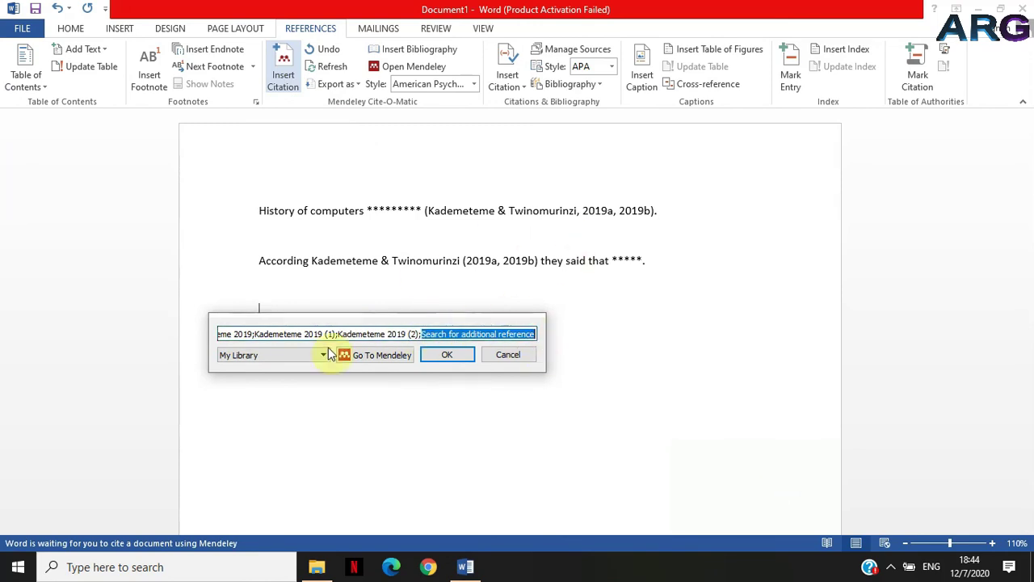
pyautogui.click(445, 353)
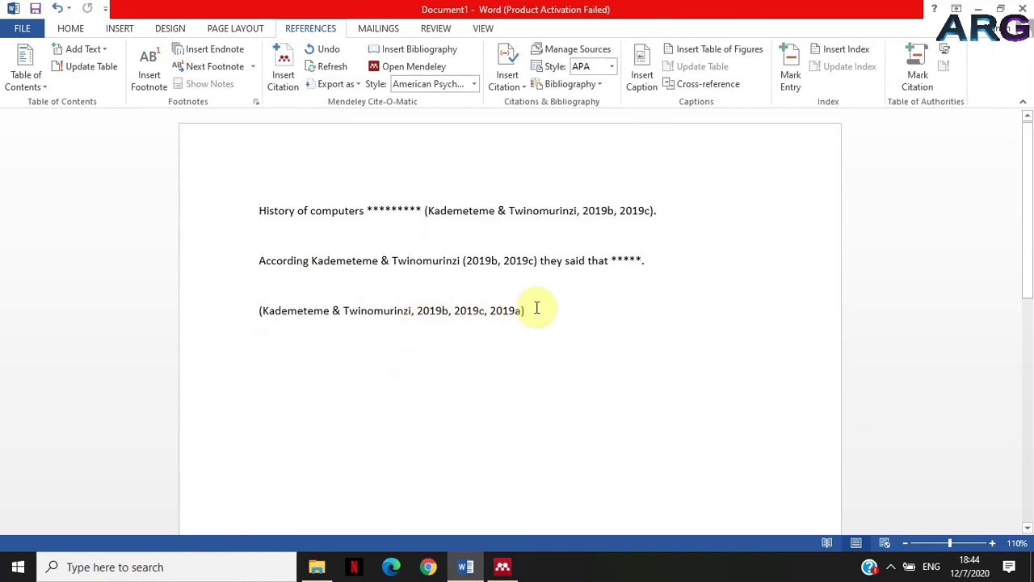
# - On a new line, type 'According' followed by the pasted names 'Kademeteme & Twinomurinzi'
pyautogui.press('Return')
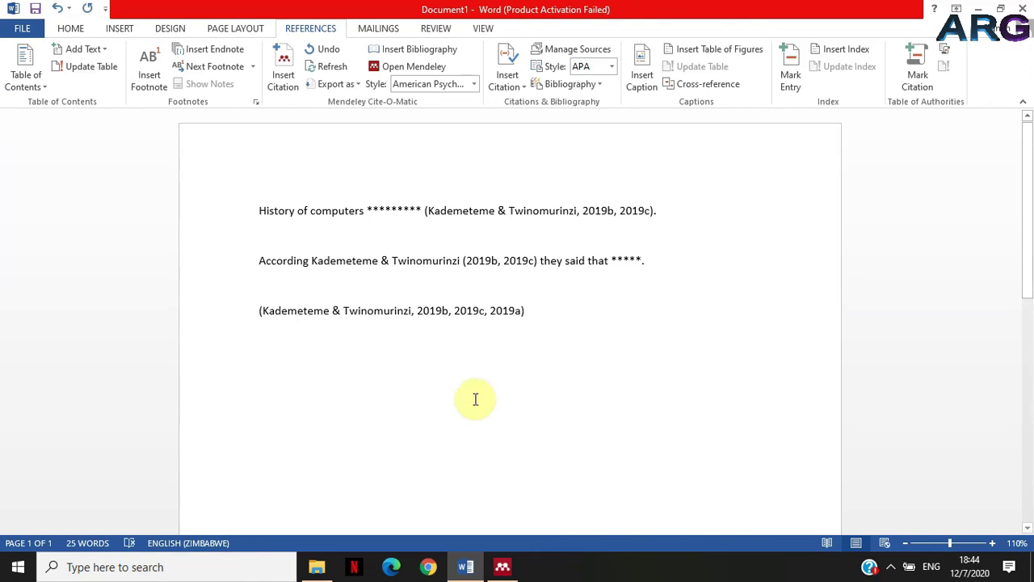
pyautogui.moveTo(312, 260); pyautogui.dragTo(438, 261)
pyautogui.hotkey('ctrl', 'c')
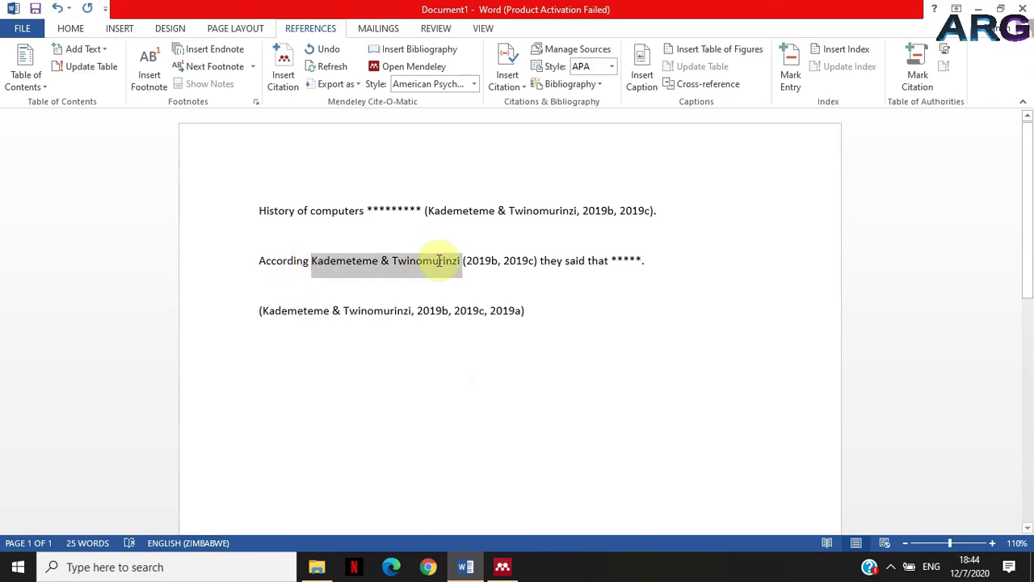
pyautogui.click(288, 362)
pyautogui.write('Acc')
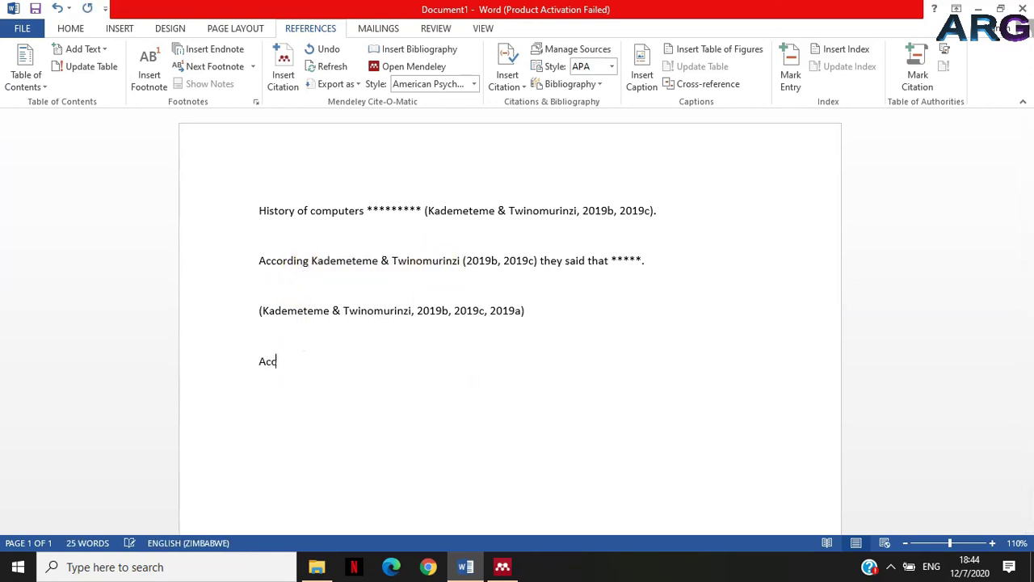
pyautogui.write('ording')
pyautogui.hotkey('ctrl', 'v')
# - Start a citation with the 4IR adoption, SME dynamic capabilities and Structural Equation Model papers
pyautogui.click(283, 71)
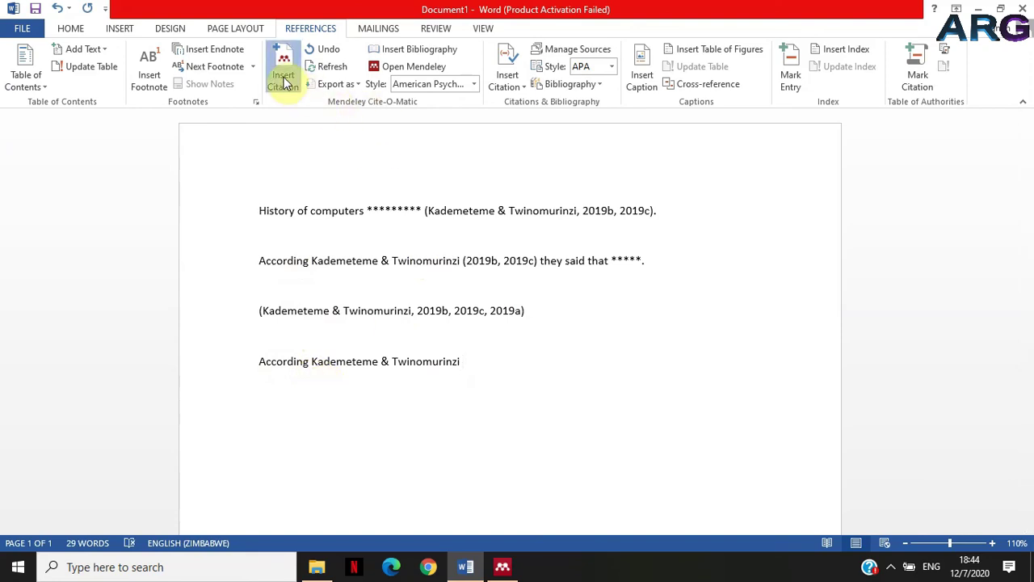
pyautogui.write('kad')
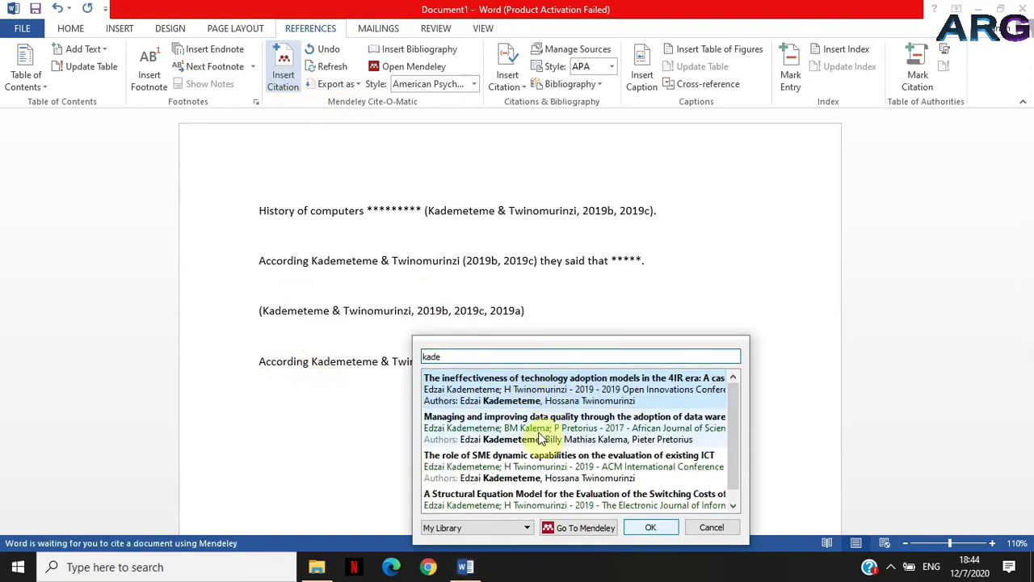
pyautogui.write('e')
pyautogui.click(498, 396)
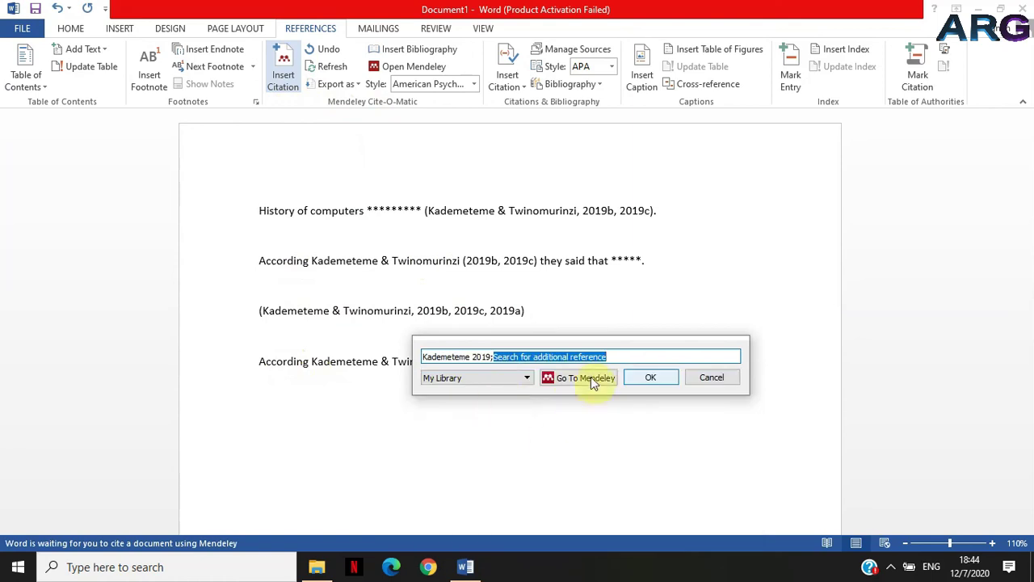
pyautogui.write('kad')
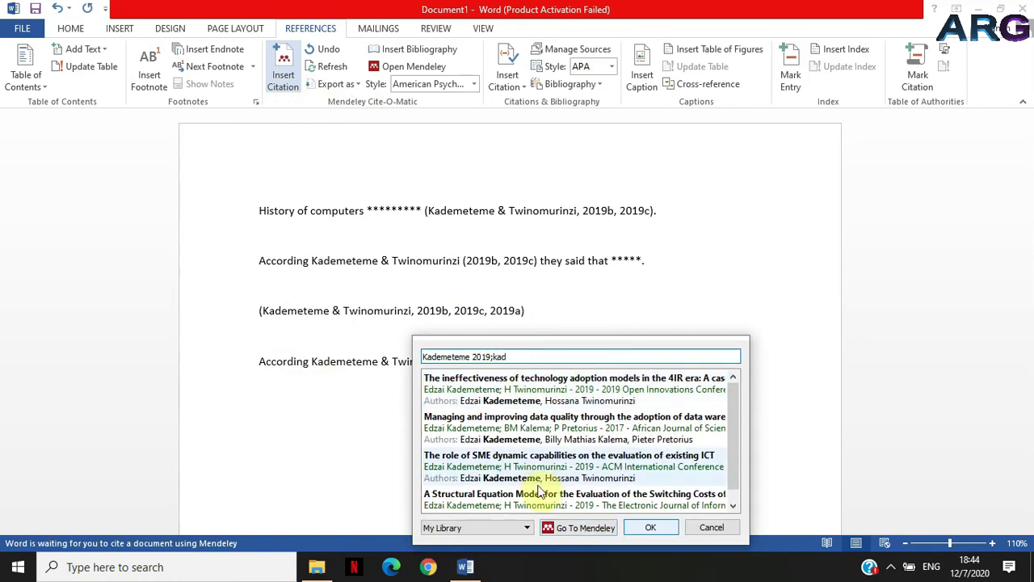
pyautogui.click(537, 477)
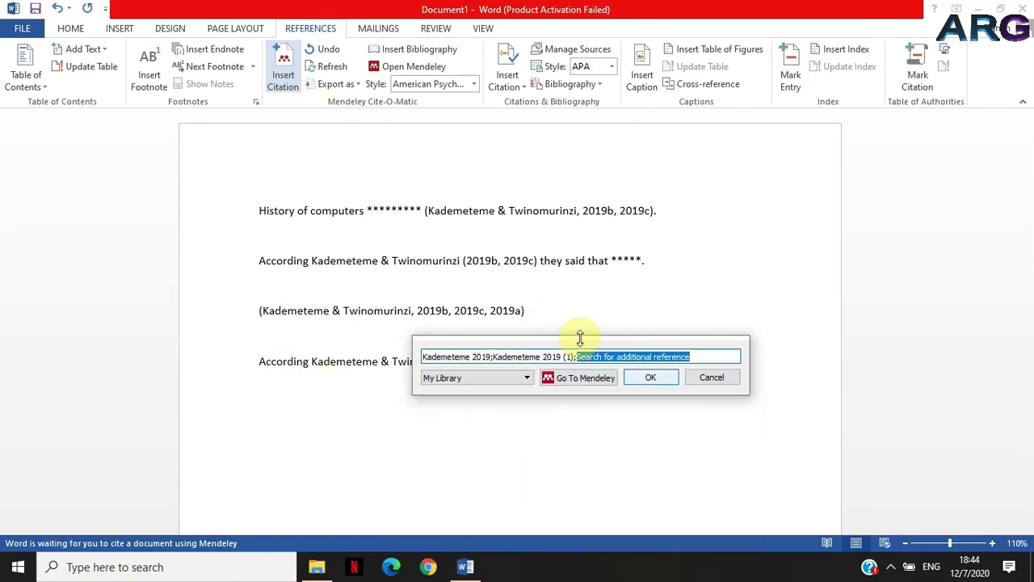
pyautogui.write('kade')
pyautogui.click(594, 505)
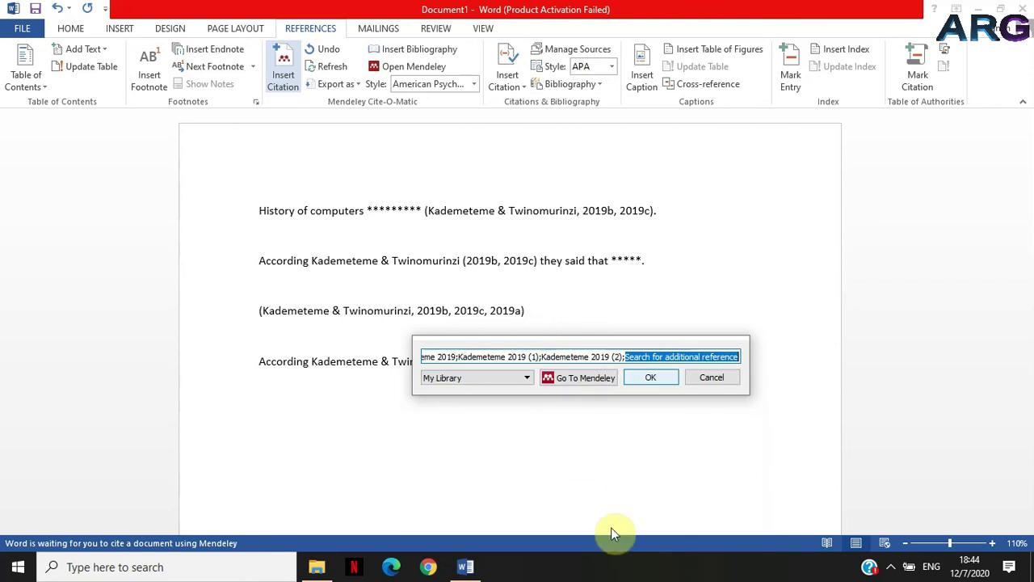
# - Suppress the author on all three references and insert the citation (2019b, 2019c, 2019a)
pyautogui.click(463, 361)
pyautogui.click(426, 434)
pyautogui.click(543, 357)
pyautogui.click(543, 356)
pyautogui.click(426, 434)
pyautogui.click(619, 356)
pyautogui.click(425, 434)
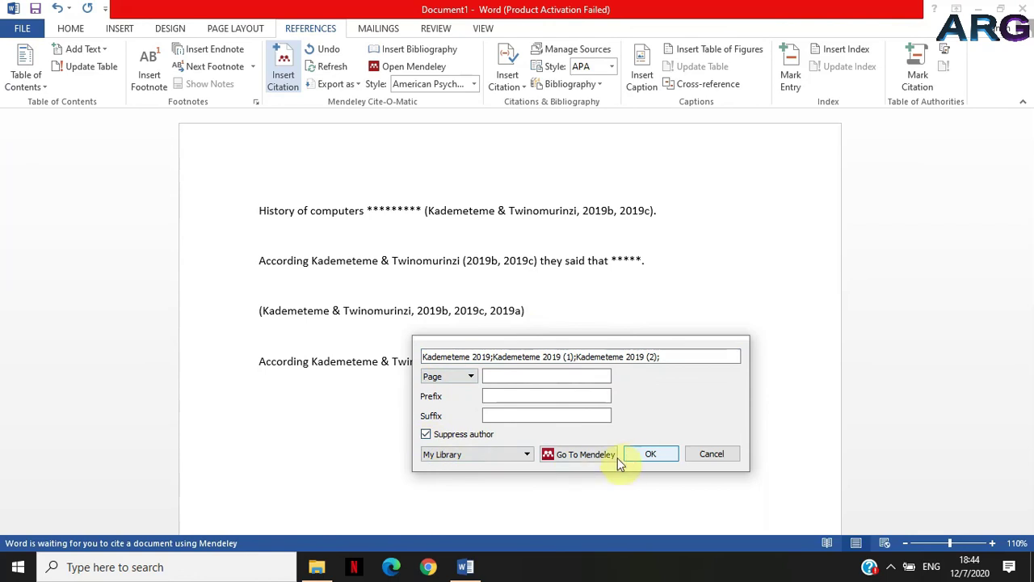
pyautogui.click(649, 454)
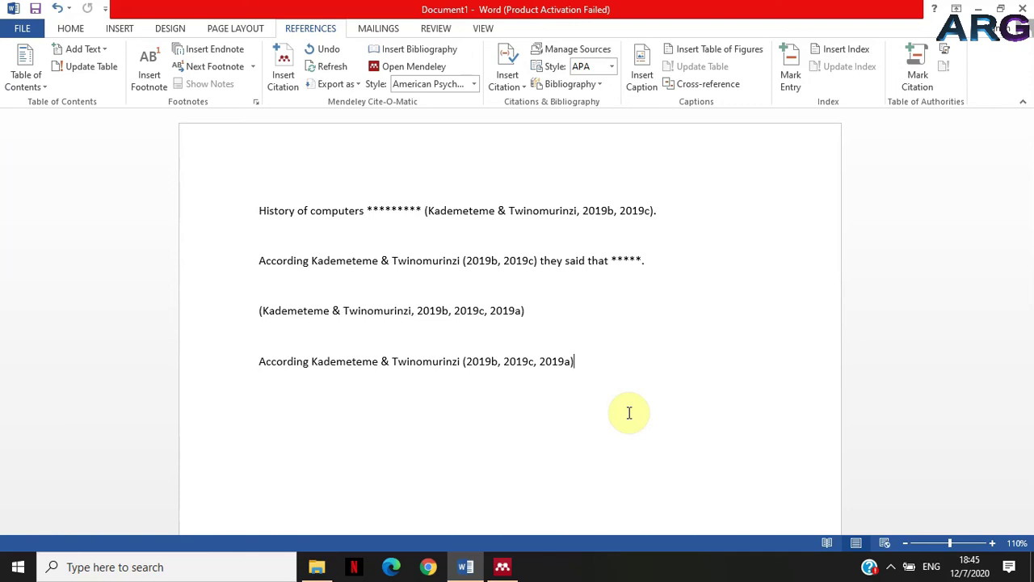
# - On a new line, insert an APA bibliography listing the three 2019 Kademeteme & Twinomurinzi papers
pyautogui.press('Return')
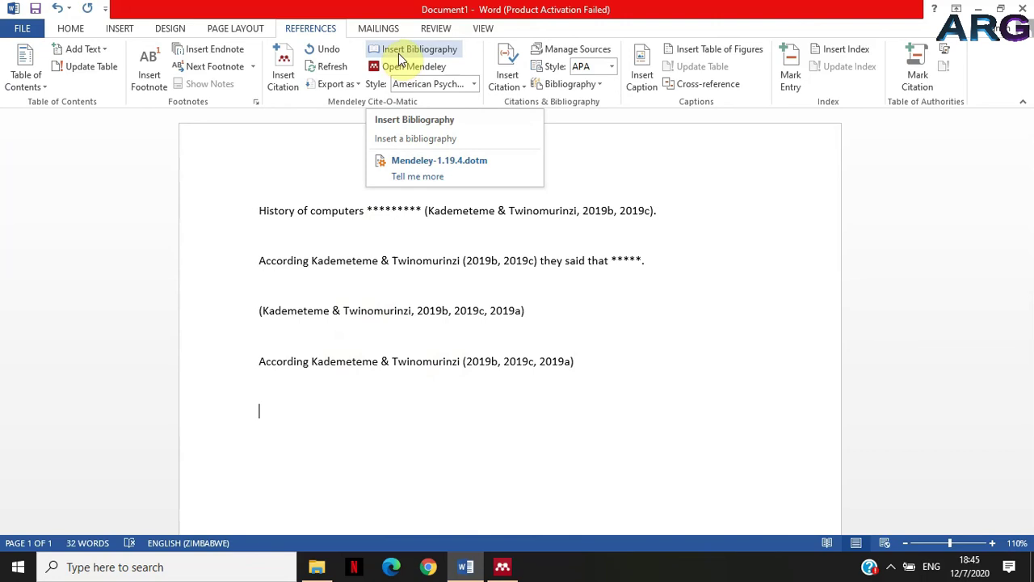
pyautogui.click(473, 84)
pyautogui.click(468, 130)
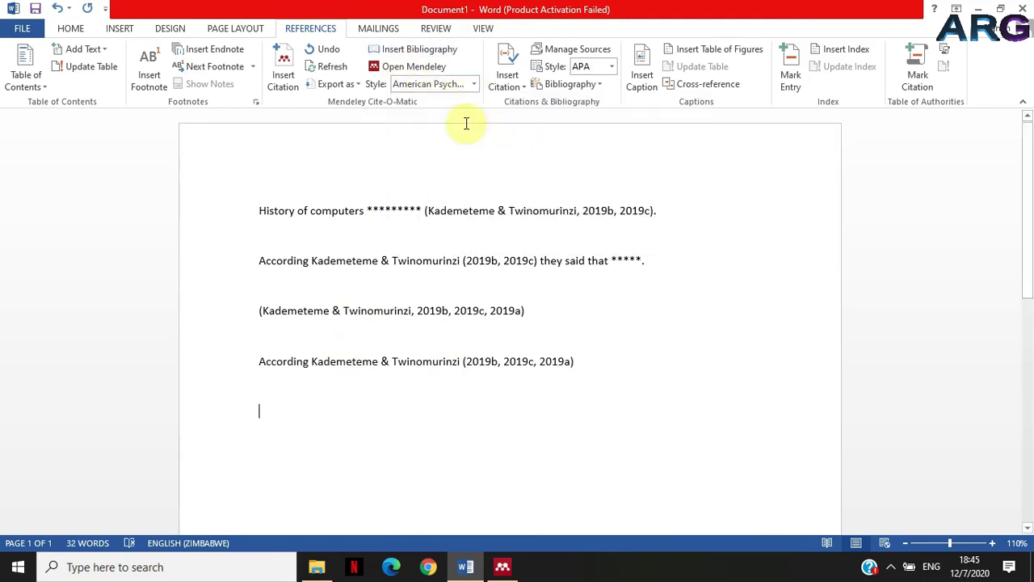
pyautogui.click(414, 50)
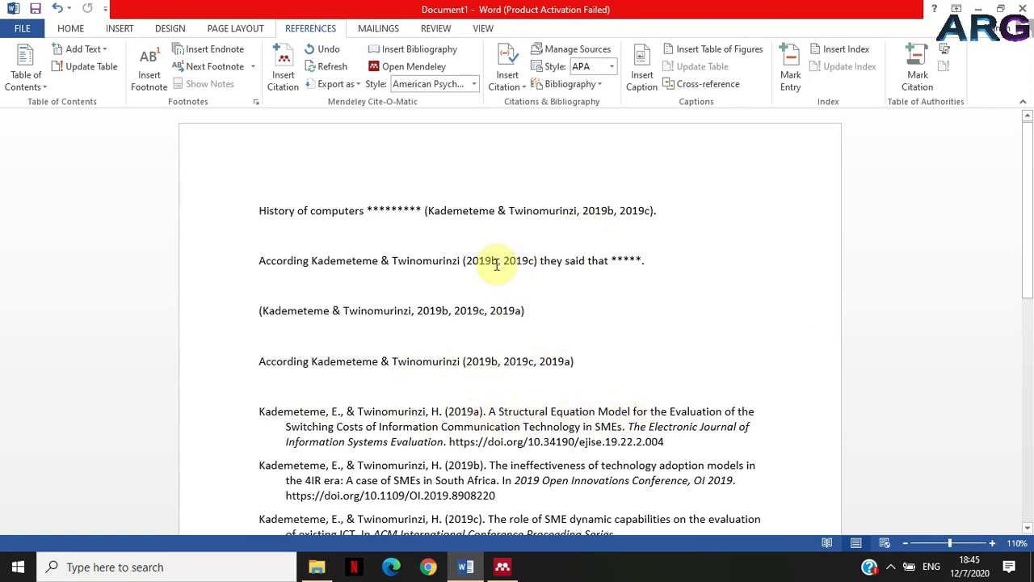
pyautogui.click(1027, 528)
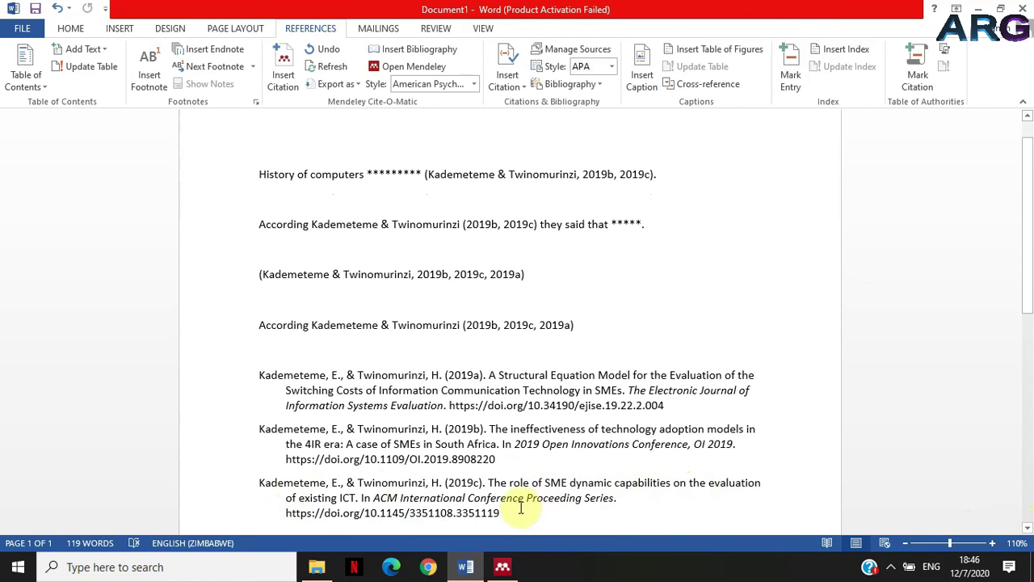
# - Select the three bibliography entries and switch the citation style to Harvard reference format 1
pyautogui.moveTo(531, 507); pyautogui.dragTo(261, 374)
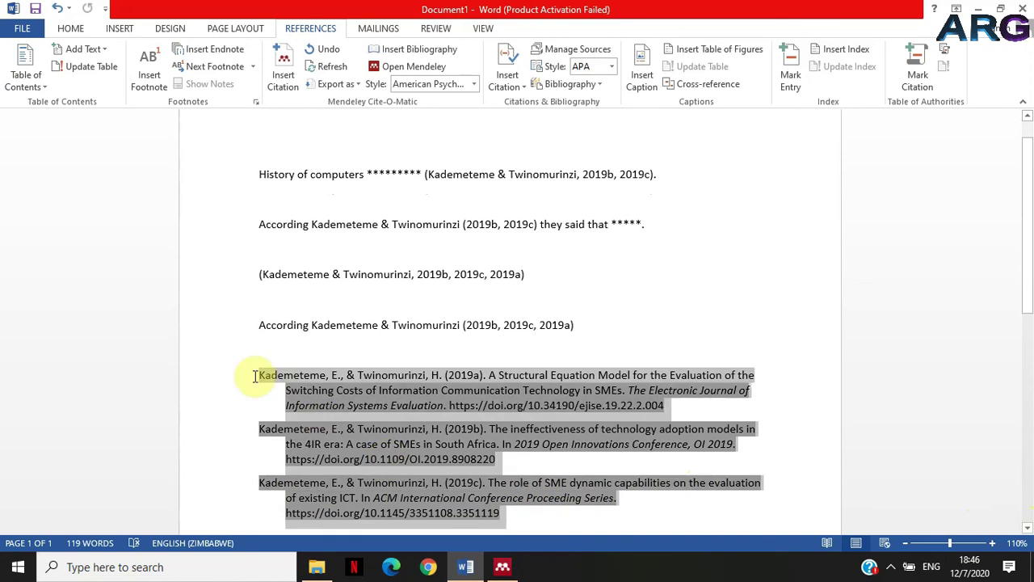
pyautogui.click(477, 87)
pyautogui.click(442, 172)
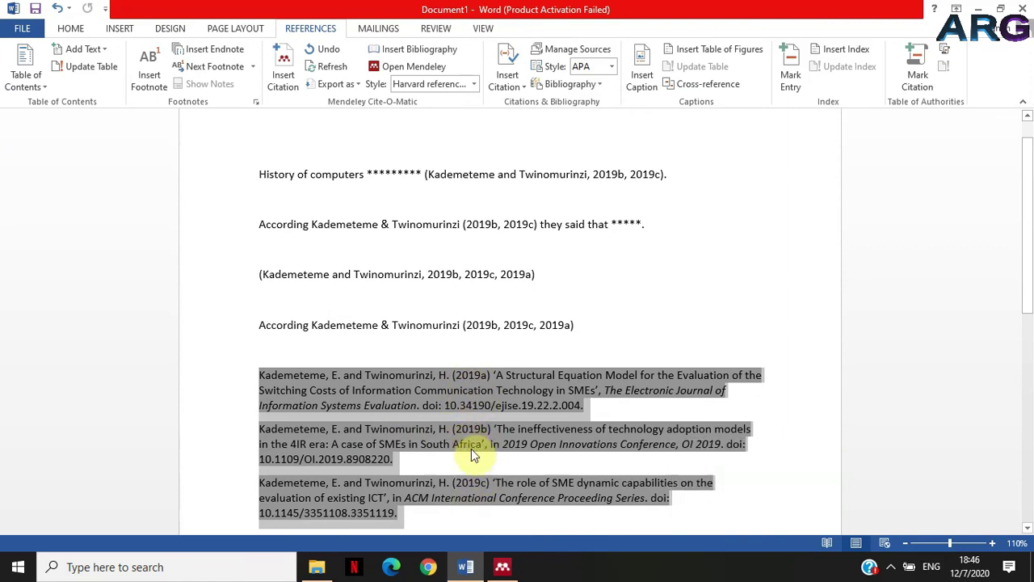
pyautogui.scroll(-1, 452, 434)
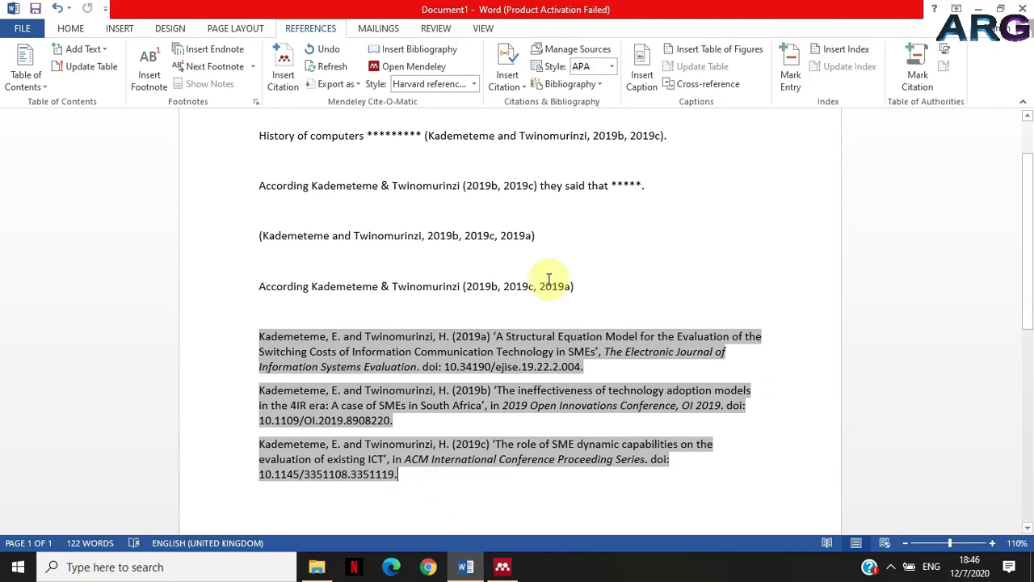
pyautogui.click(474, 85)
# - Switch to American Medical Association style and verify the superscript citations and numbered three-entry bibliography
pyautogui.click(444, 103)
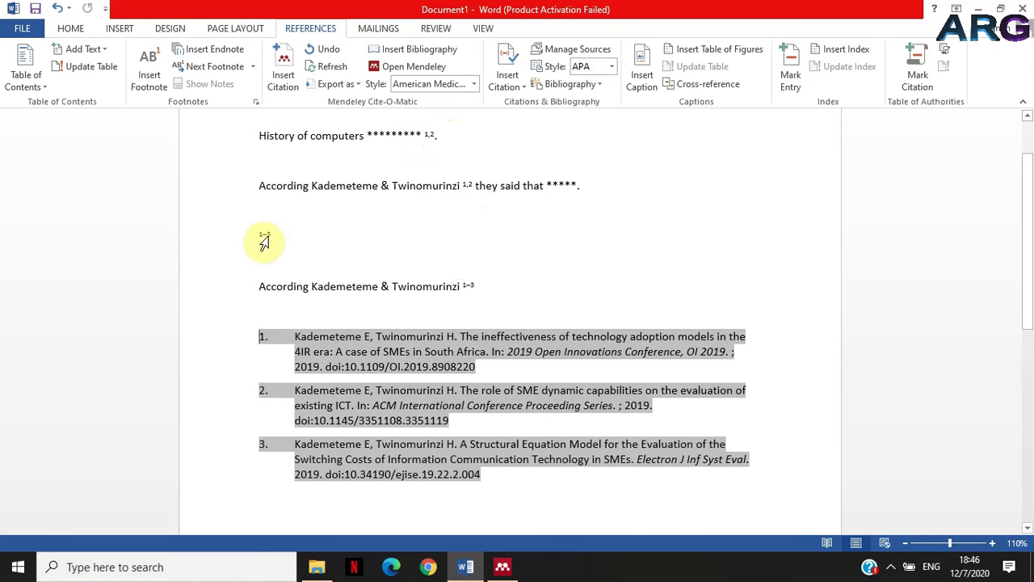
pyautogui.moveTo(298, 338); pyautogui.dragTo(519, 480)
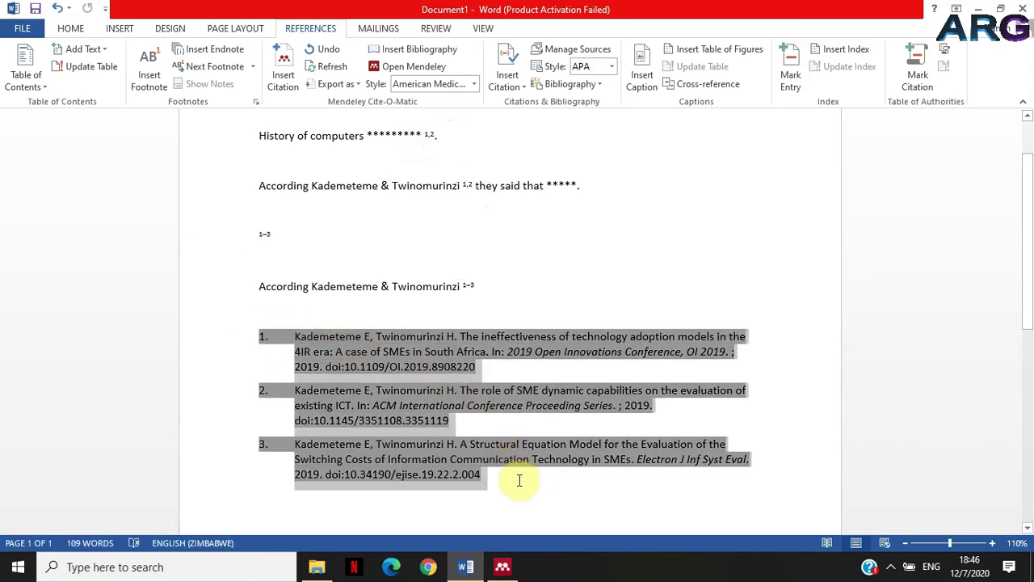
pyautogui.scroll(-2, 438, 415)
pyautogui.scroll(2, 420, 210)
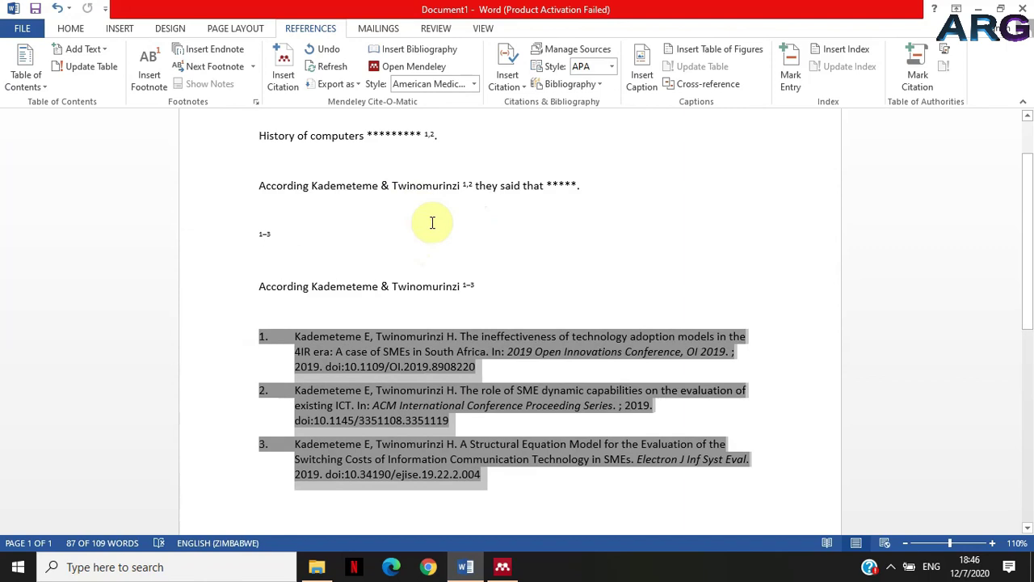
pyautogui.click(475, 86)
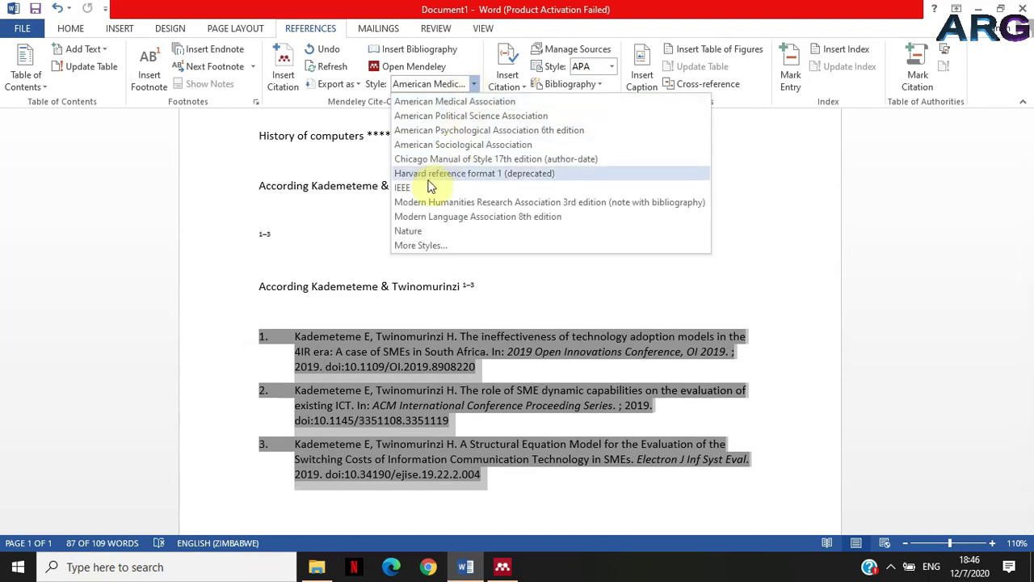
pyautogui.click(320, 247)
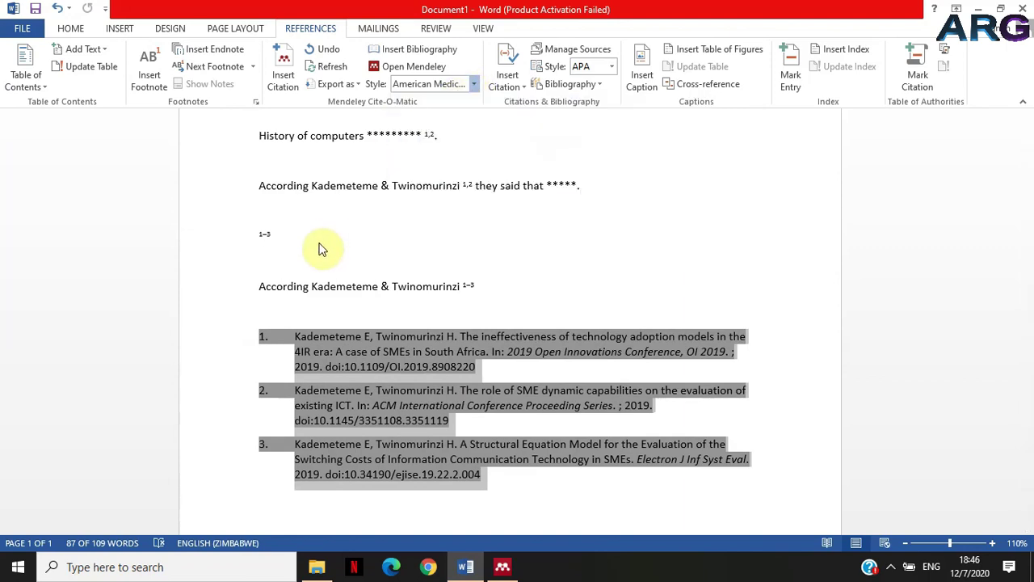
pyautogui.click(503, 476)
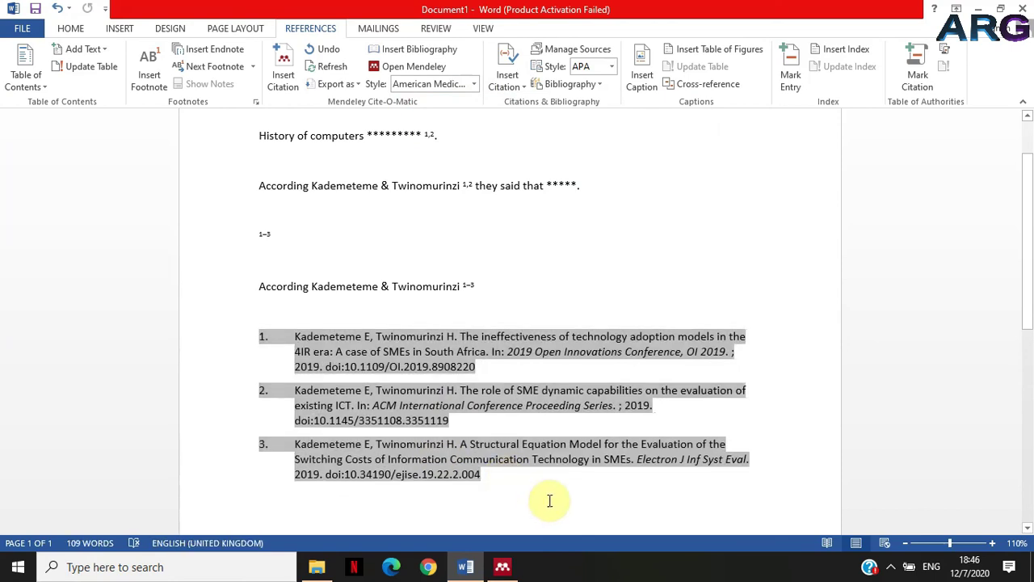